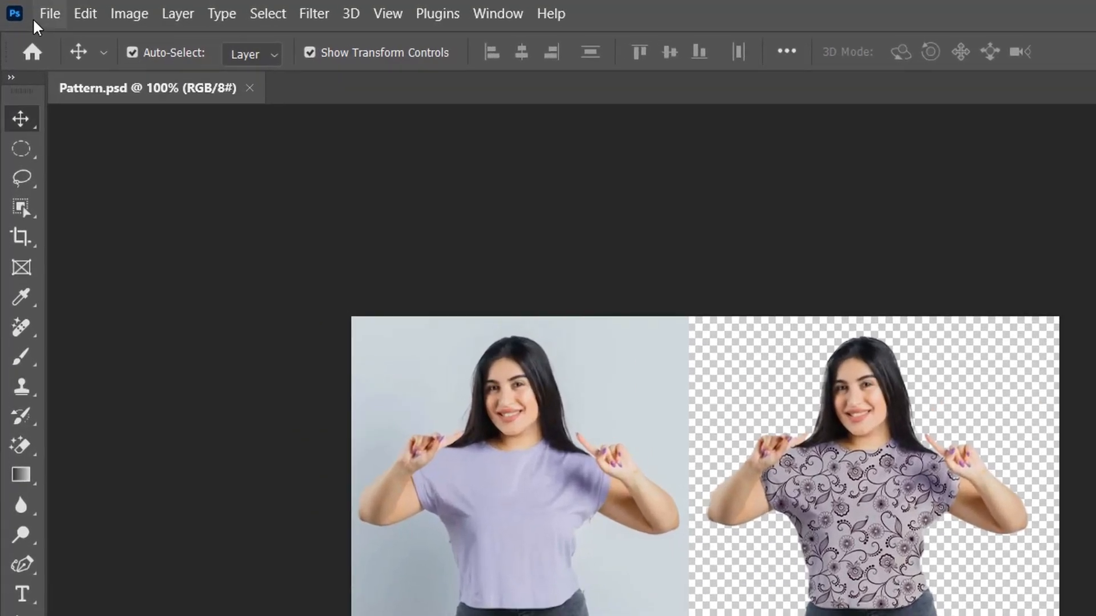
# Open the Fine Lady.png image from the Desktop folder.
pyautogui.click(31, 8)
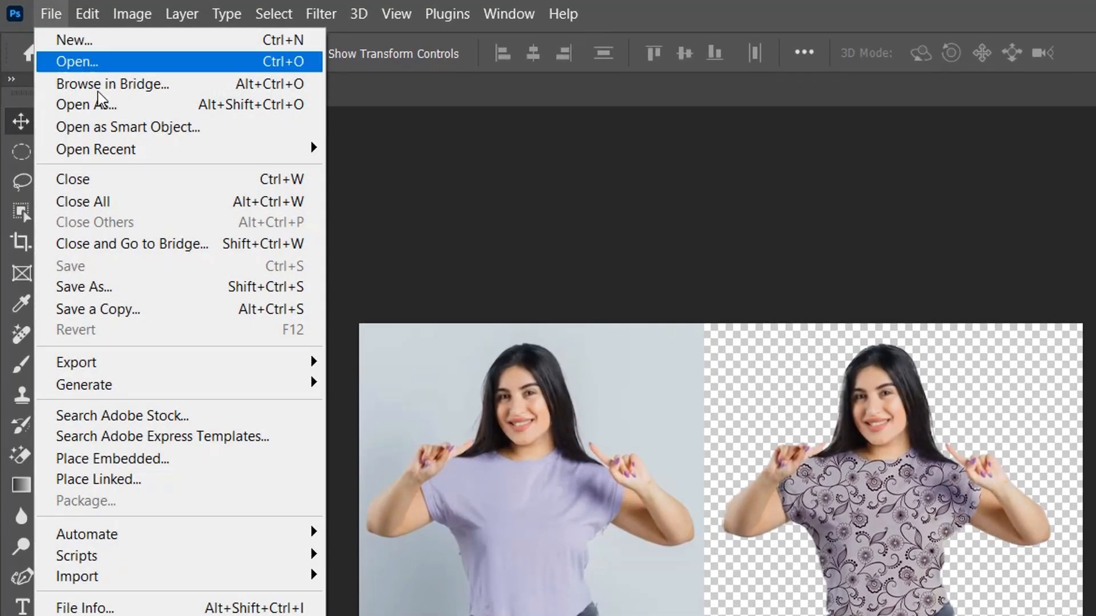
pyautogui.click(74, 61)
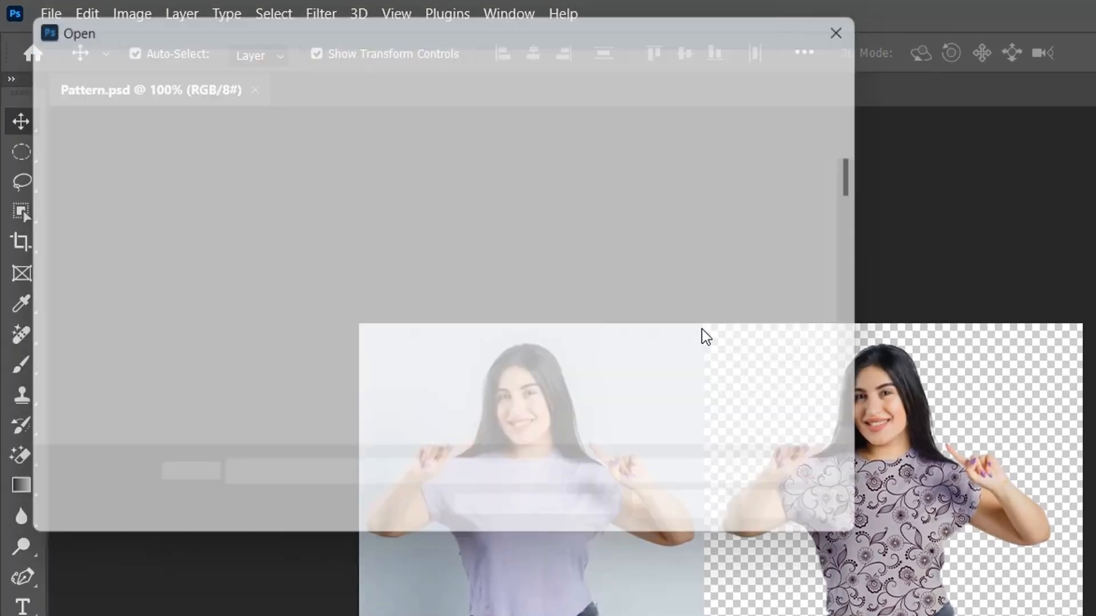
pyautogui.scroll(-10, 678, 291)
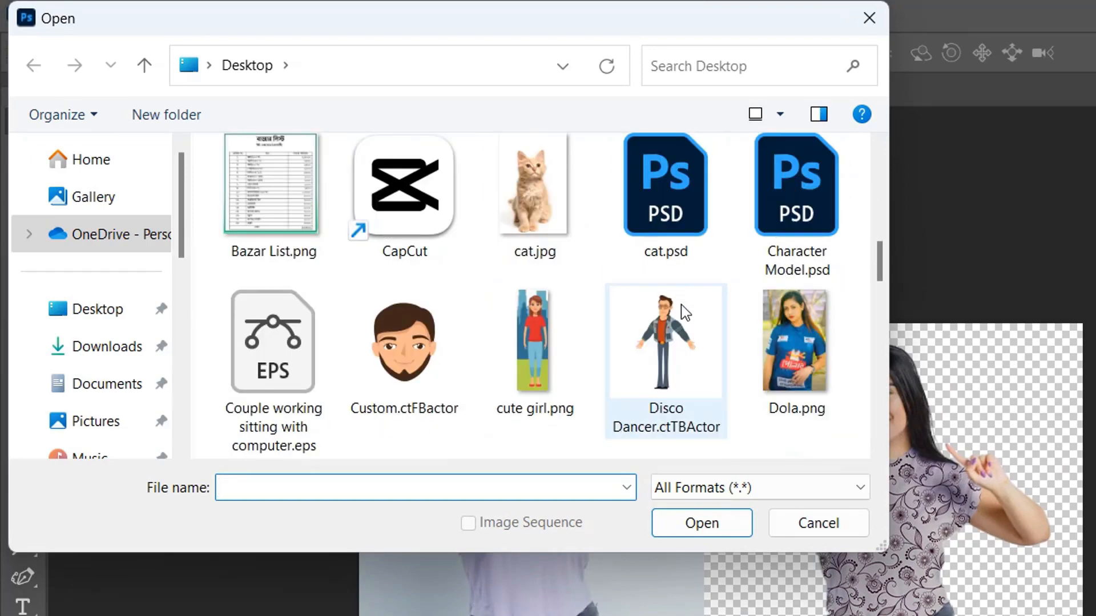
pyautogui.scroll(-10, 680, 303)
pyautogui.scroll(3, 880, 305)
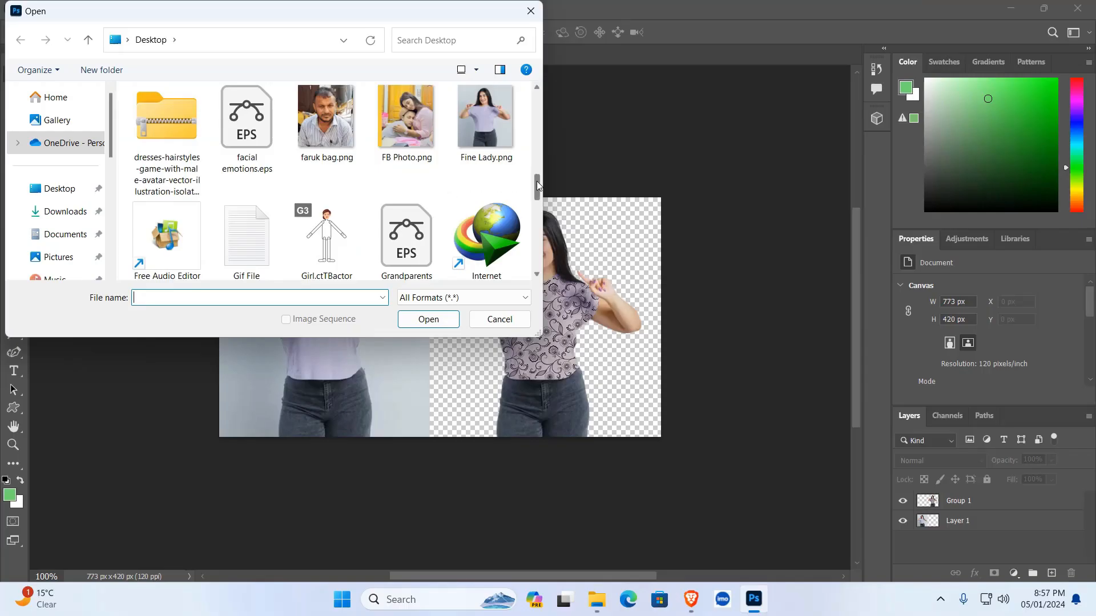
pyautogui.scroll(1, 538, 186)
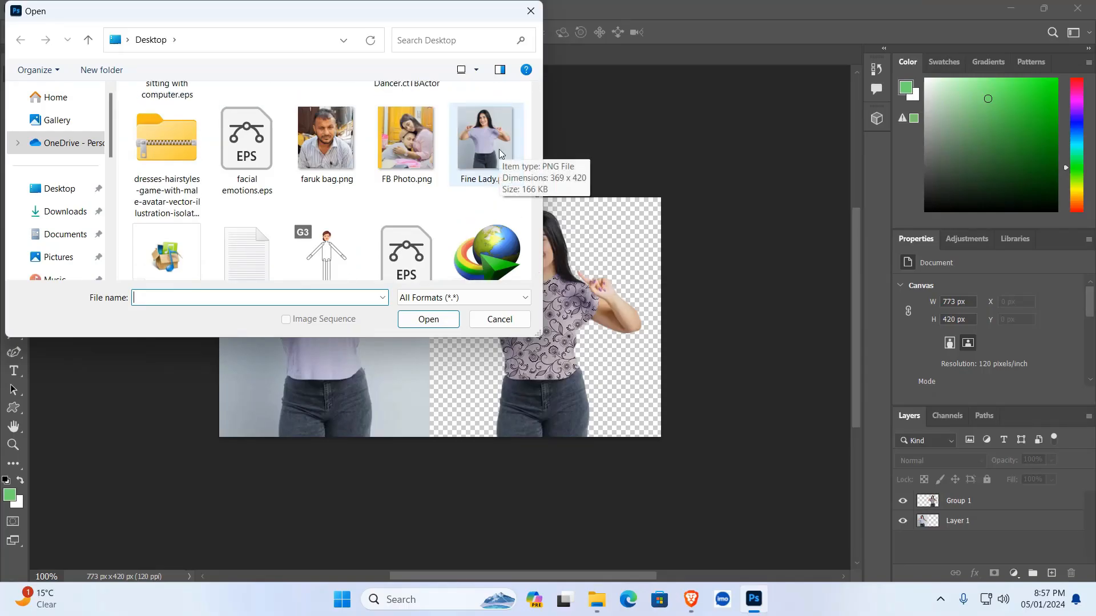
pyautogui.click(494, 149)
pyautogui.click(446, 321)
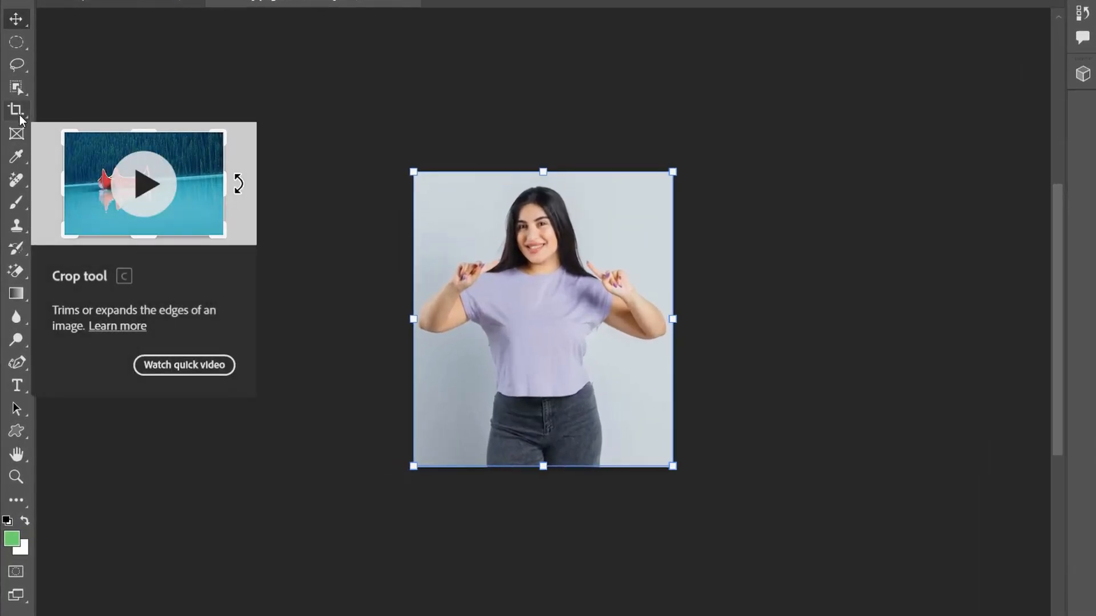
# Extend the canvas beyond the photo's right edge to about 835 px wide with the Crop tool.
pyautogui.moveTo(20, 114); pyautogui.dragTo(63, 109)
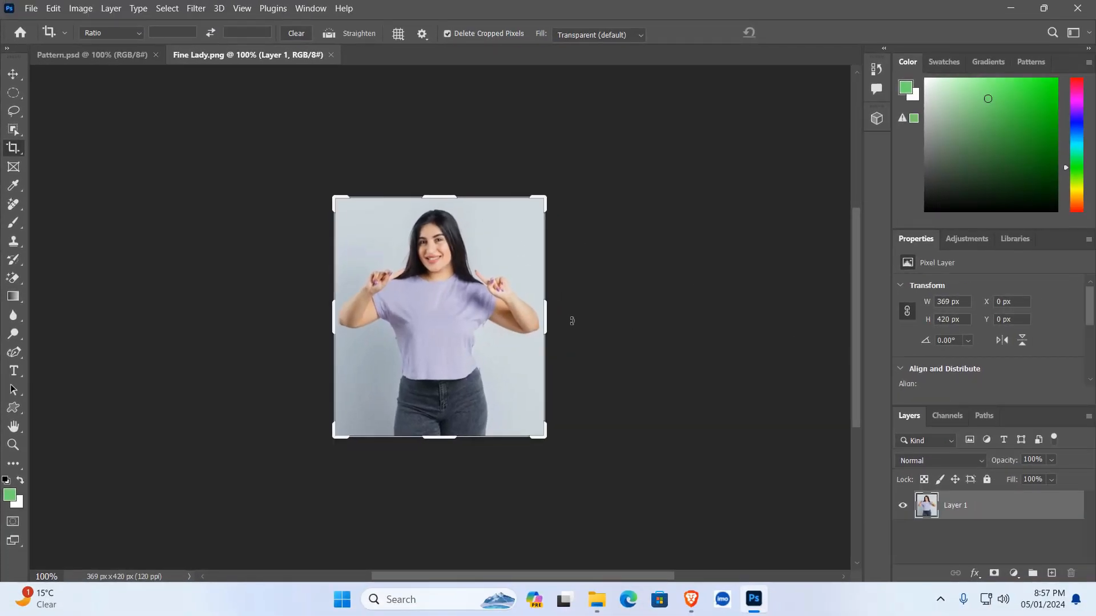
pyautogui.moveTo(546, 314); pyautogui.dragTo(684, 317)
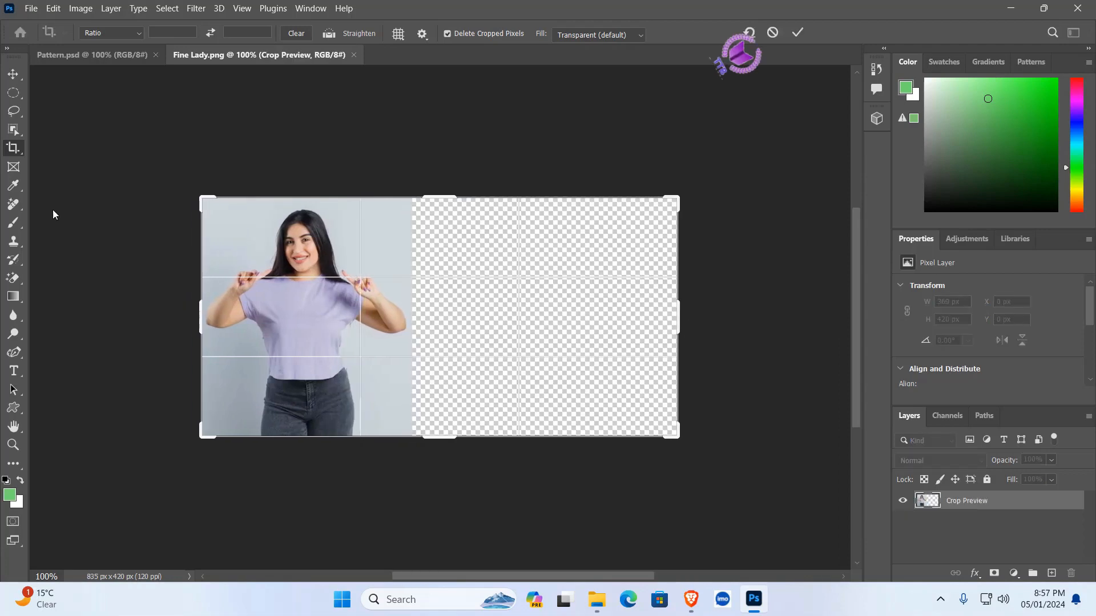
pyautogui.click(16, 74)
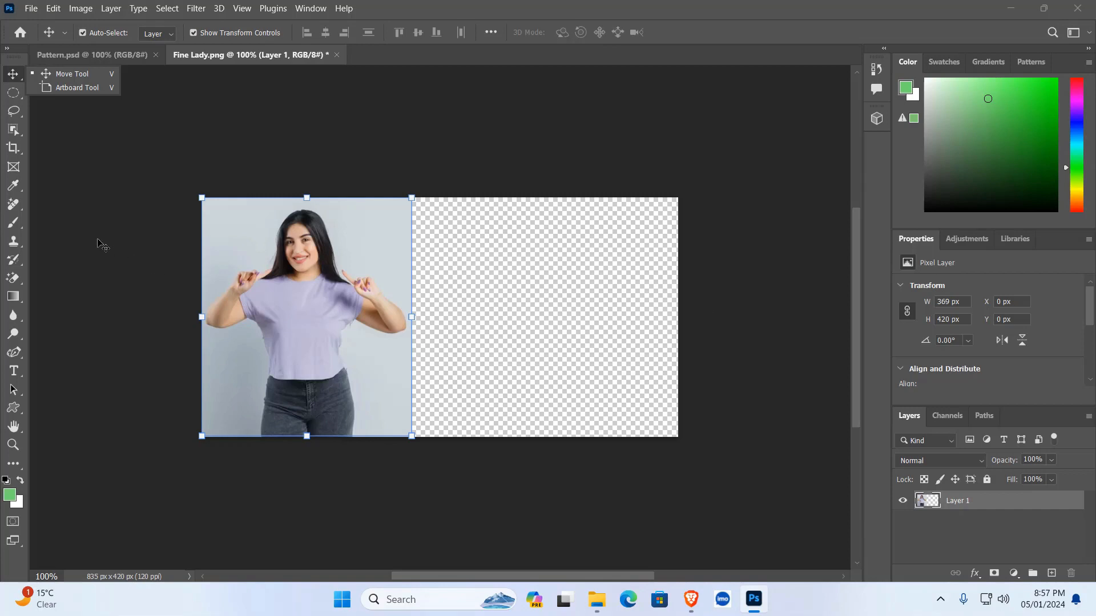
# Select the whole woman in the photo with the Object Selection tool.
pyautogui.click(19, 133)
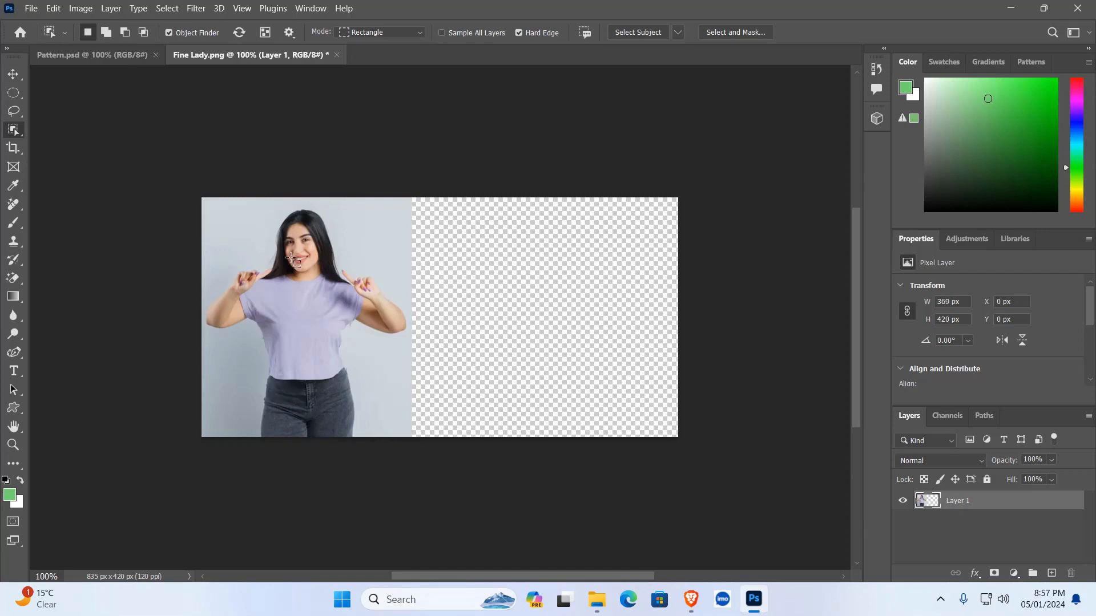
pyautogui.click(303, 313)
pyautogui.click(301, 323)
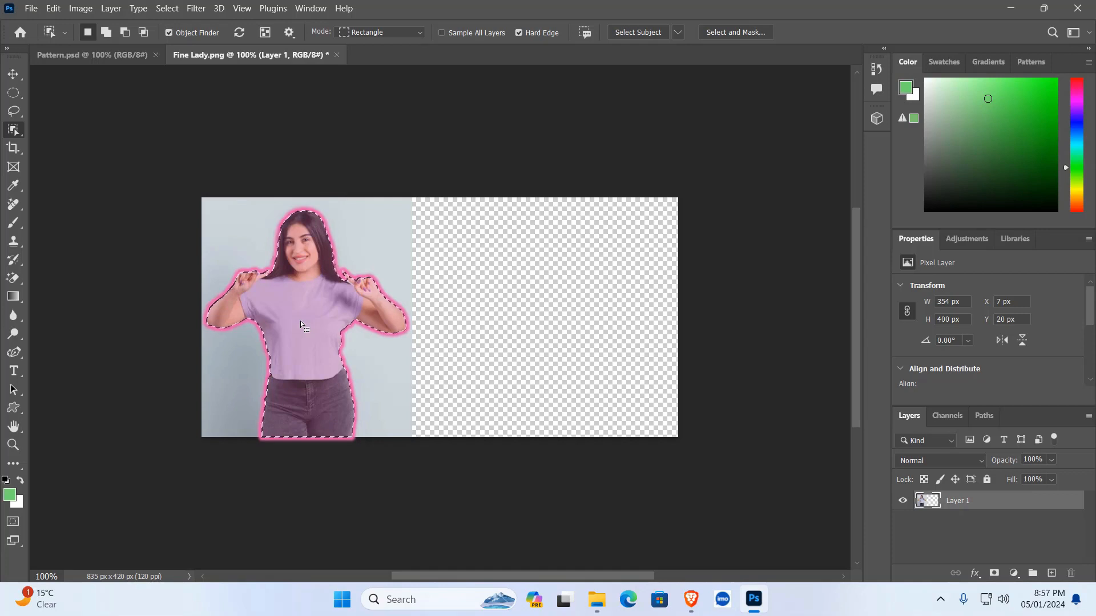
# Copy the selected woman to a new layer and move the copy onto the transparent area at about X 443 px, Y 20 px.
pyautogui.click(13, 74)
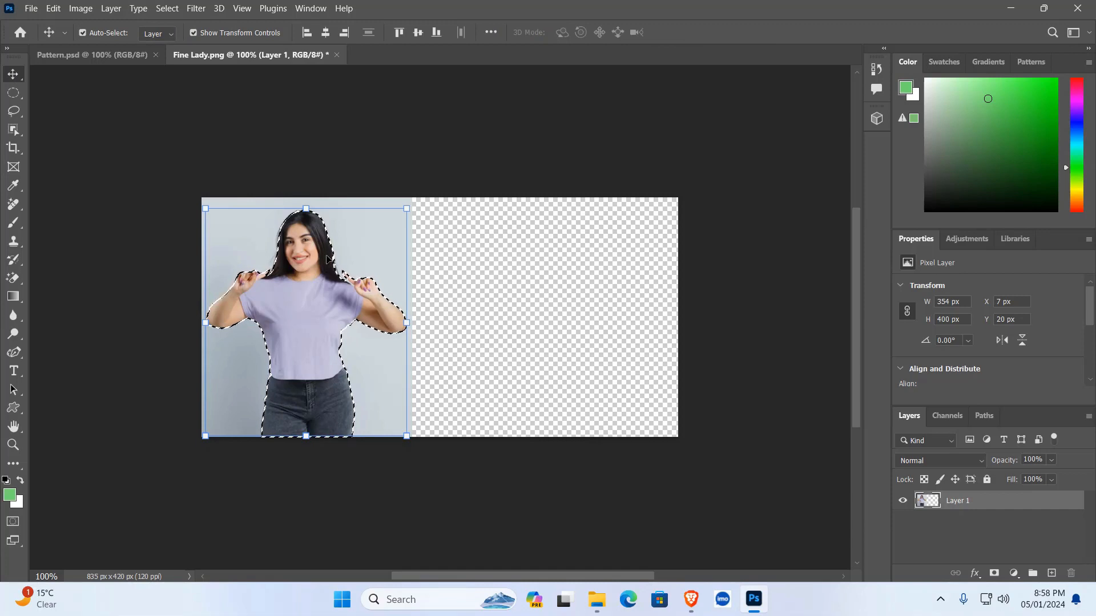
pyautogui.hotkey('ctrl', 'j')
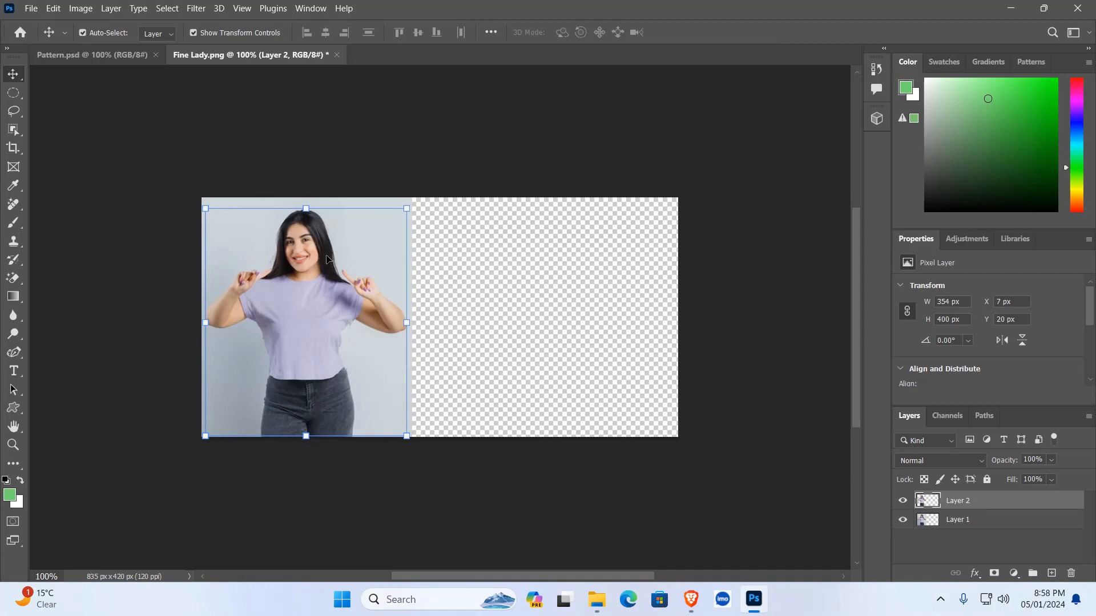
pyautogui.moveTo(314, 293); pyautogui.dragTo(545, 303)
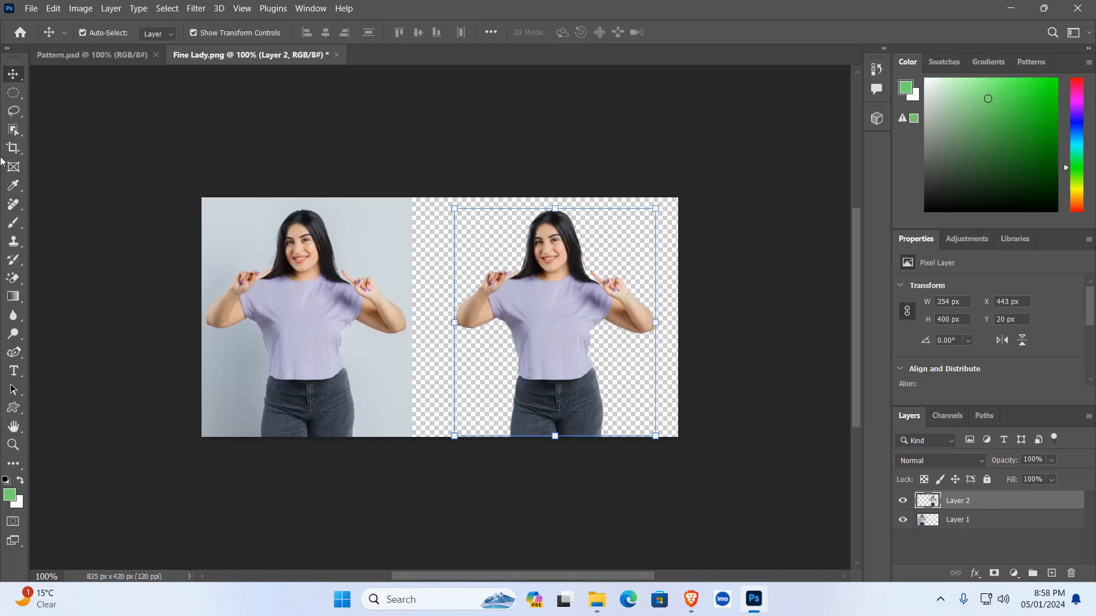
# Select the T-shirt on the cut-out copy with the Quick Selection tool, subtracting the arm and hand from the selection.
pyautogui.click(14, 131)
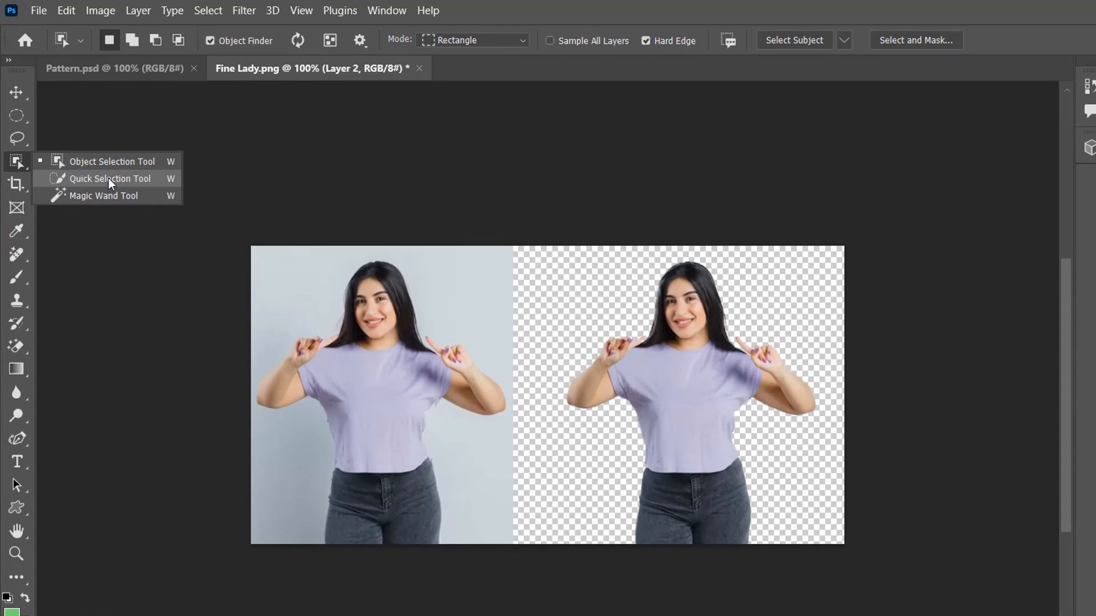
pyautogui.click(108, 178)
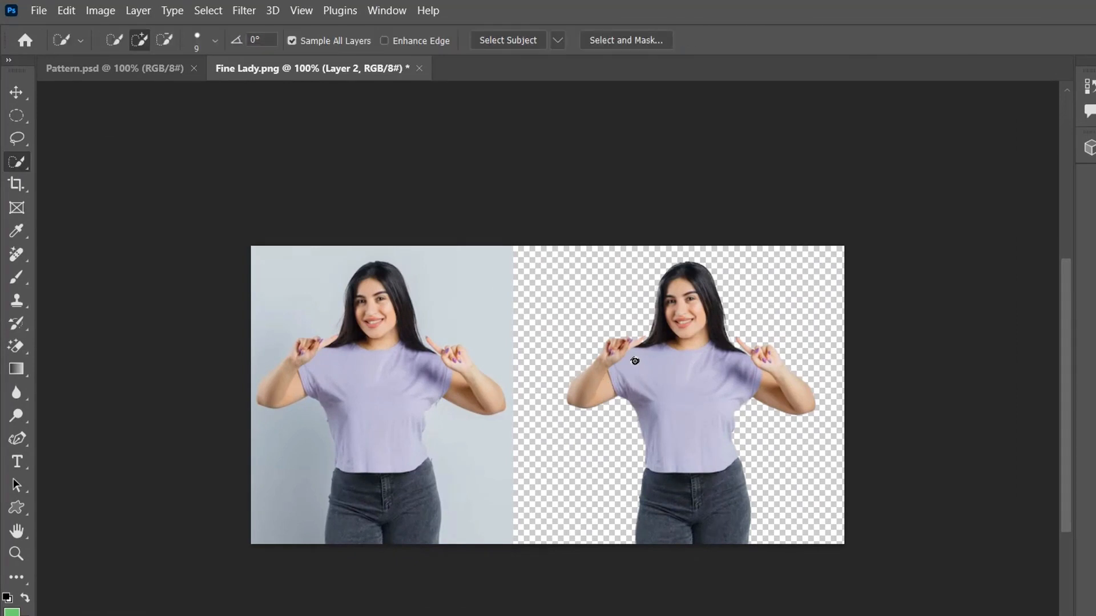
pyautogui.moveTo(635, 361); pyautogui.dragTo(649, 372)
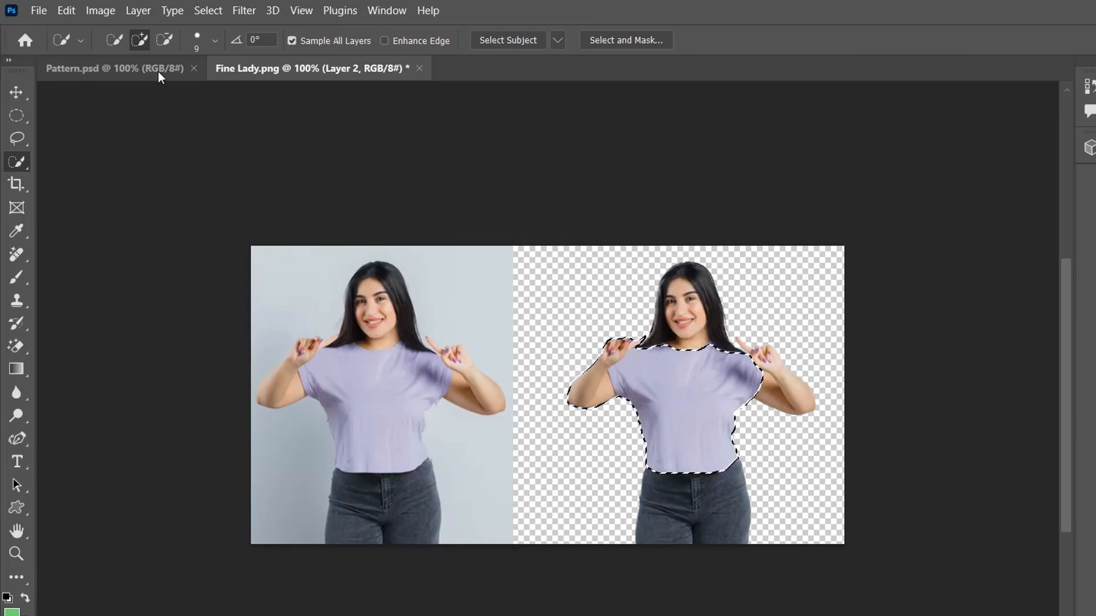
pyautogui.click(168, 36)
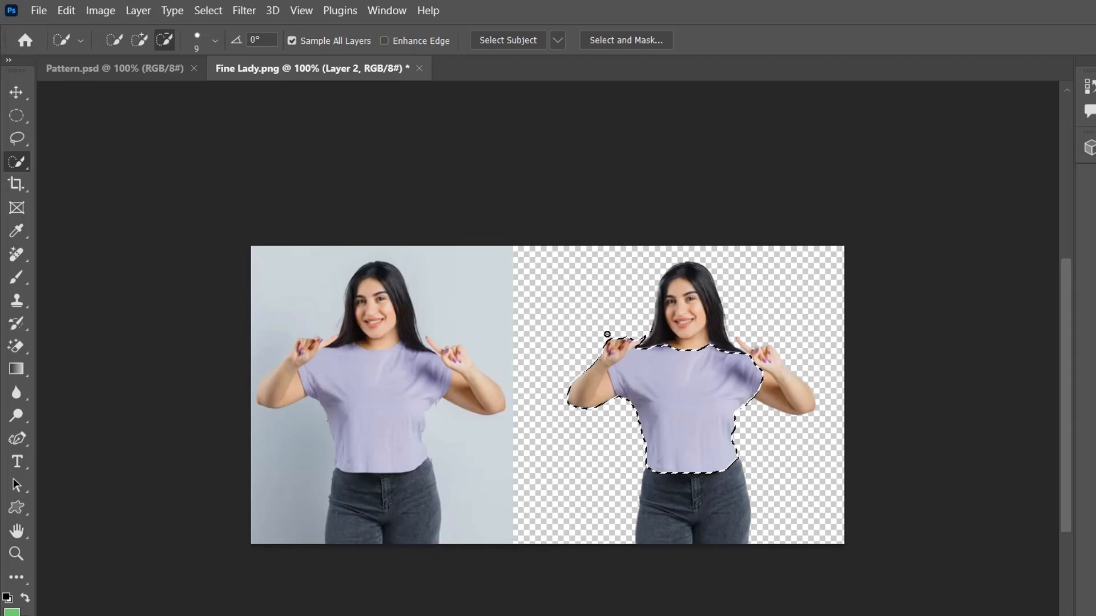
pyautogui.moveTo(606, 335); pyautogui.dragTo(589, 381)
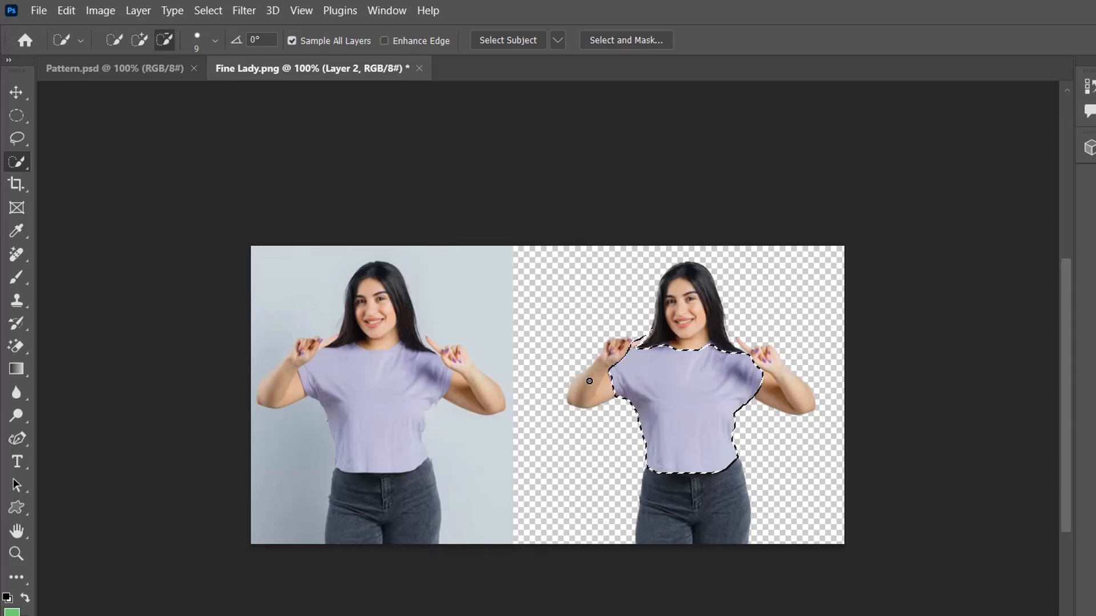
pyautogui.click(656, 342)
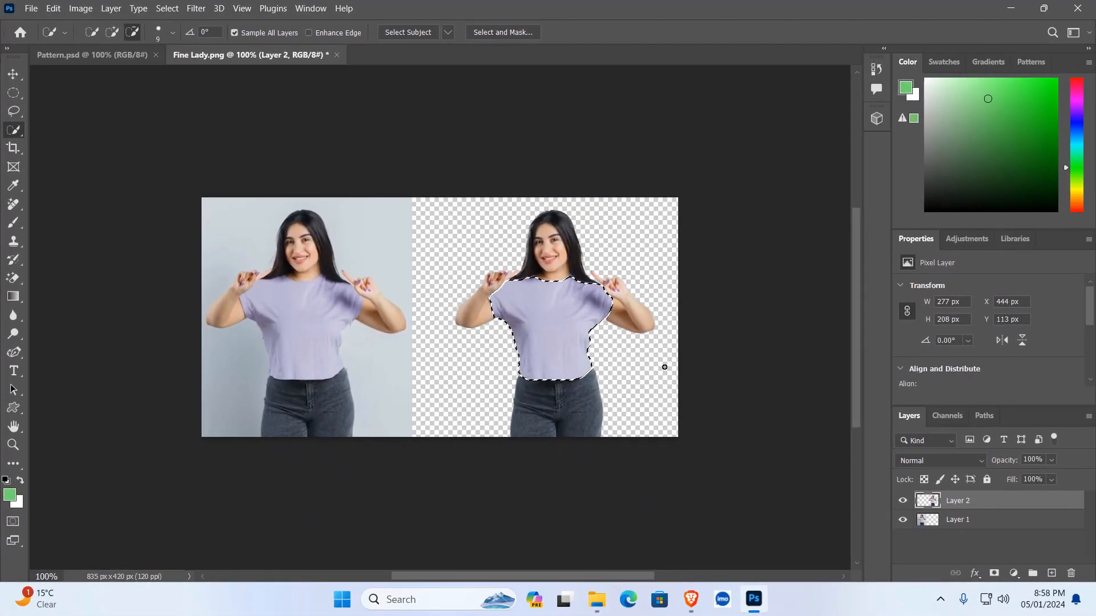
# Refine the T-shirt selection along the neckline and shoulder by adding the missing fabric.
pyautogui.hotkey('ctrl', '+')
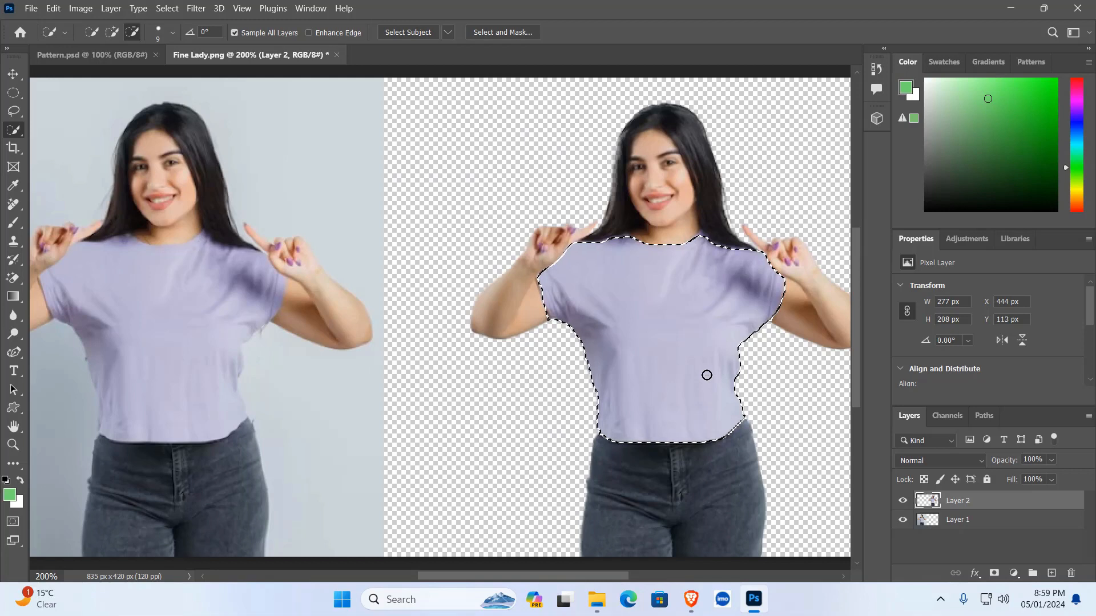
pyautogui.moveTo(857, 333); pyautogui.dragTo(607, 353)
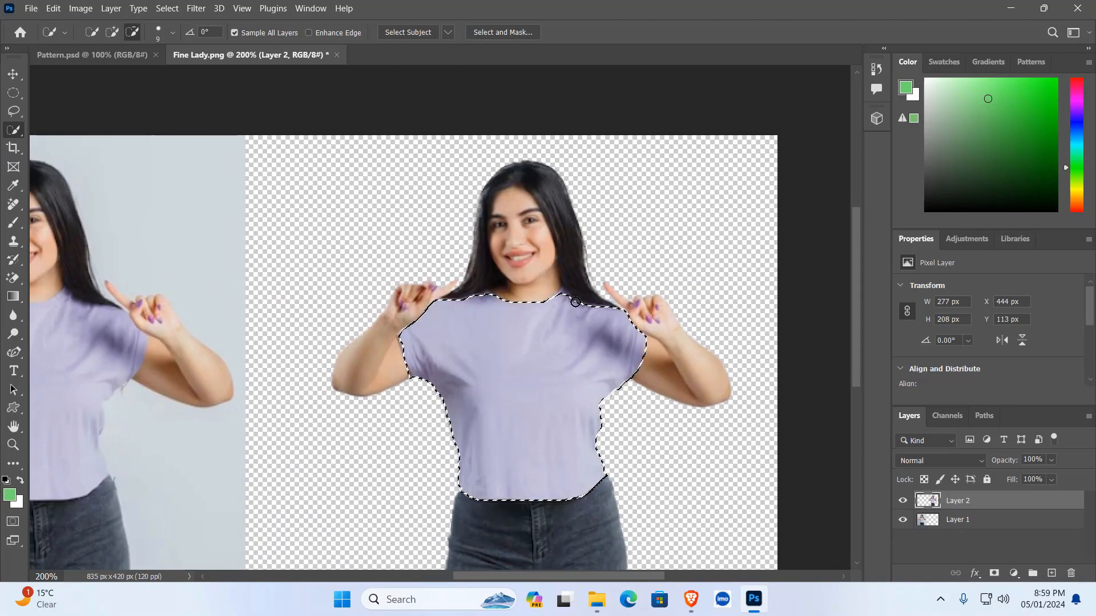
pyautogui.click(111, 33)
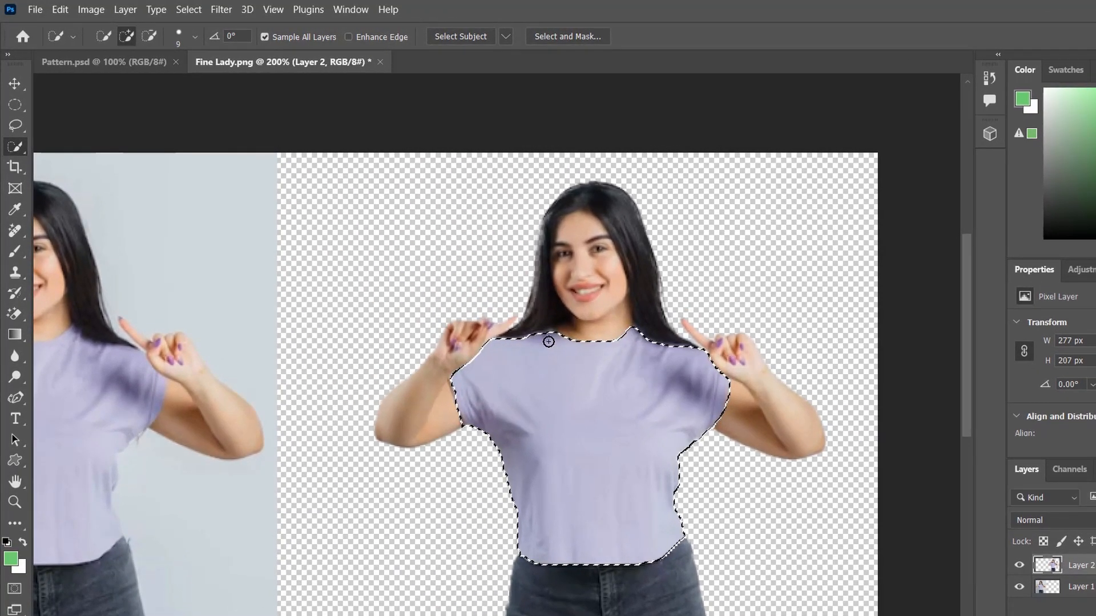
pyautogui.moveTo(548, 339); pyautogui.dragTo(525, 348)
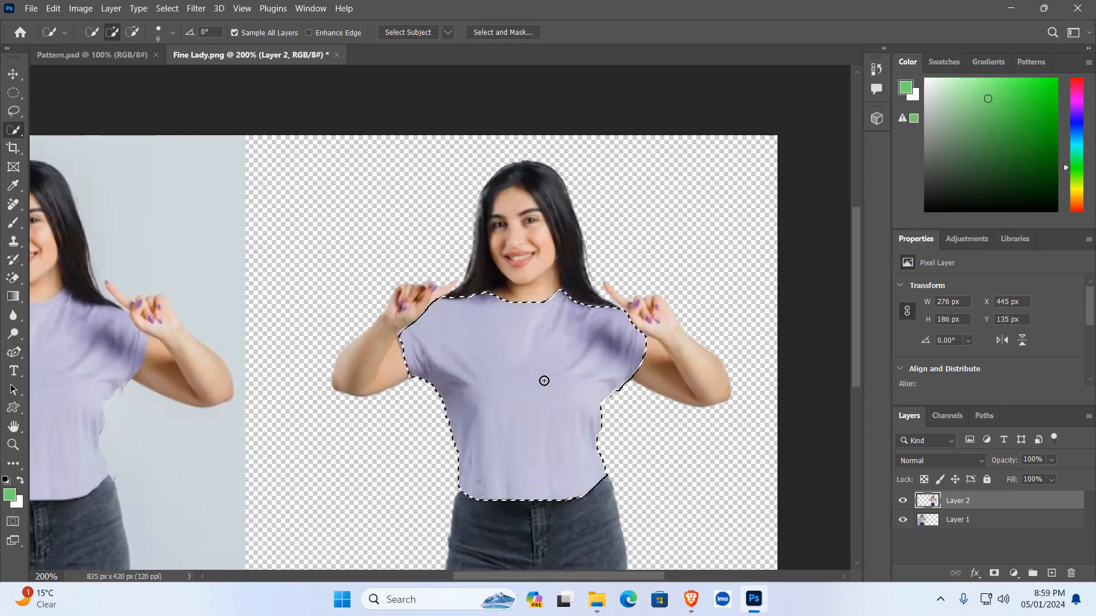
# Copy the selected T-shirt area of the cut-out to its own layer.
pyautogui.hotkey('ctrl', '-')
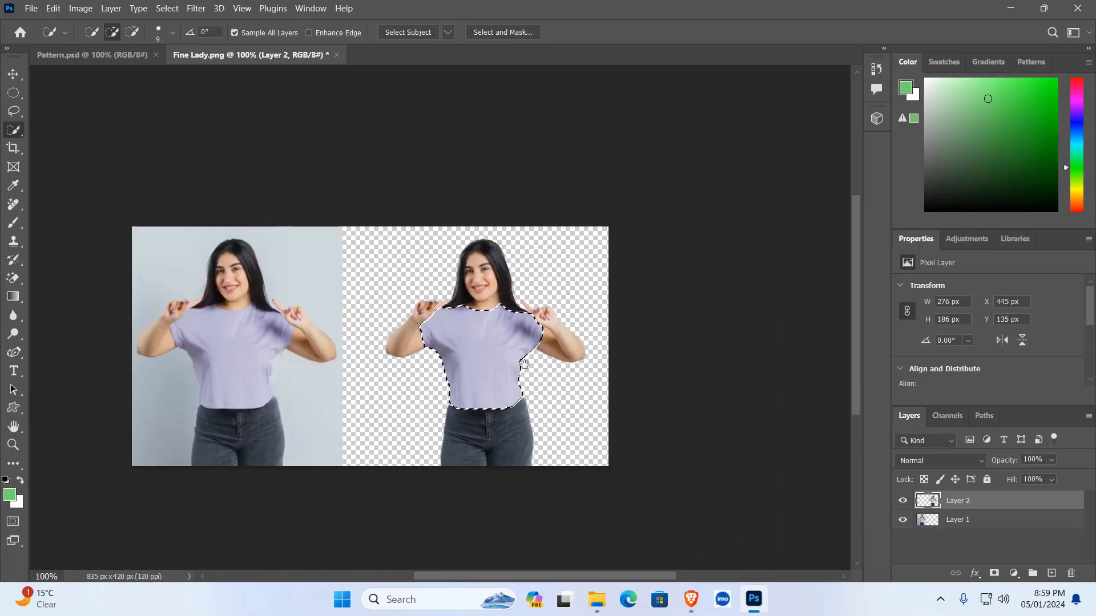
pyautogui.moveTo(330, 282); pyautogui.dragTo(421, 264)
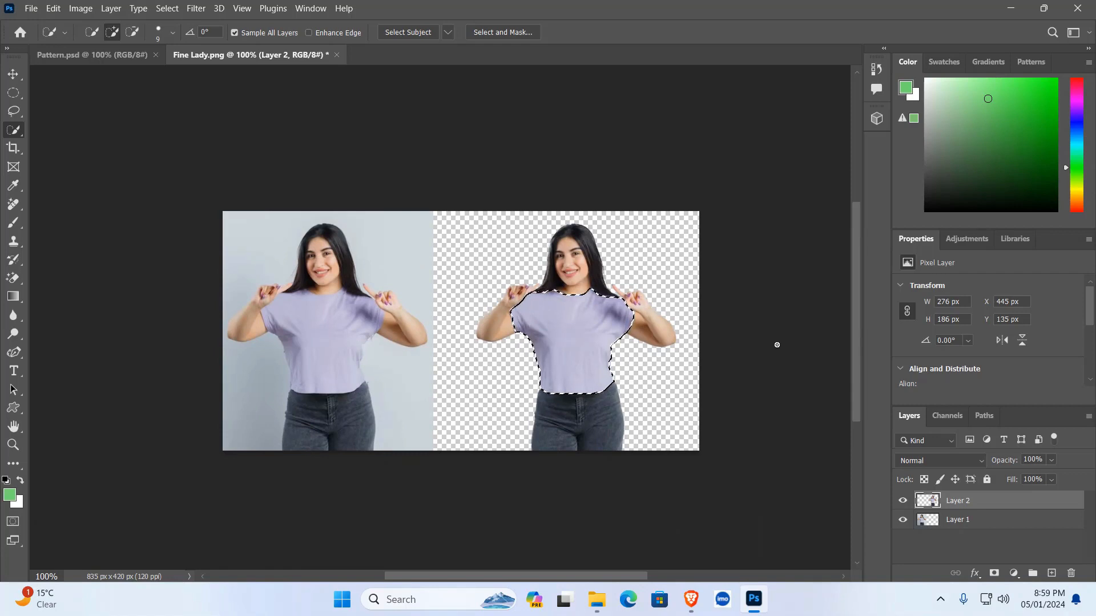
pyautogui.hotkey('ctrl', 'j')
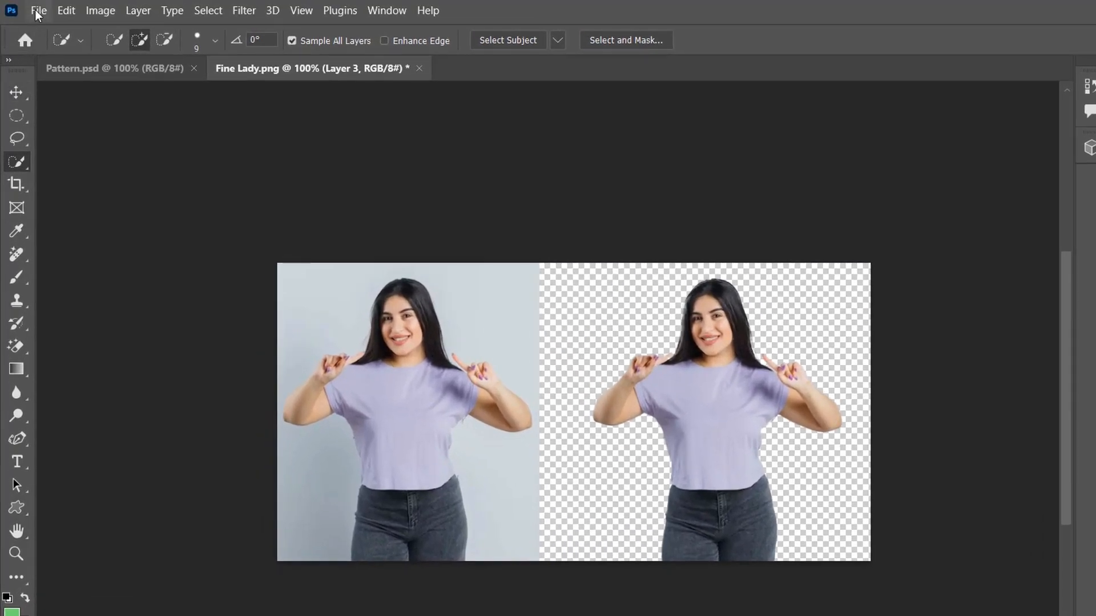
# Place the image Pattern.jpg from the Desktop as an embedded object in the Fine Lady.png document.
pyautogui.click(39, 10)
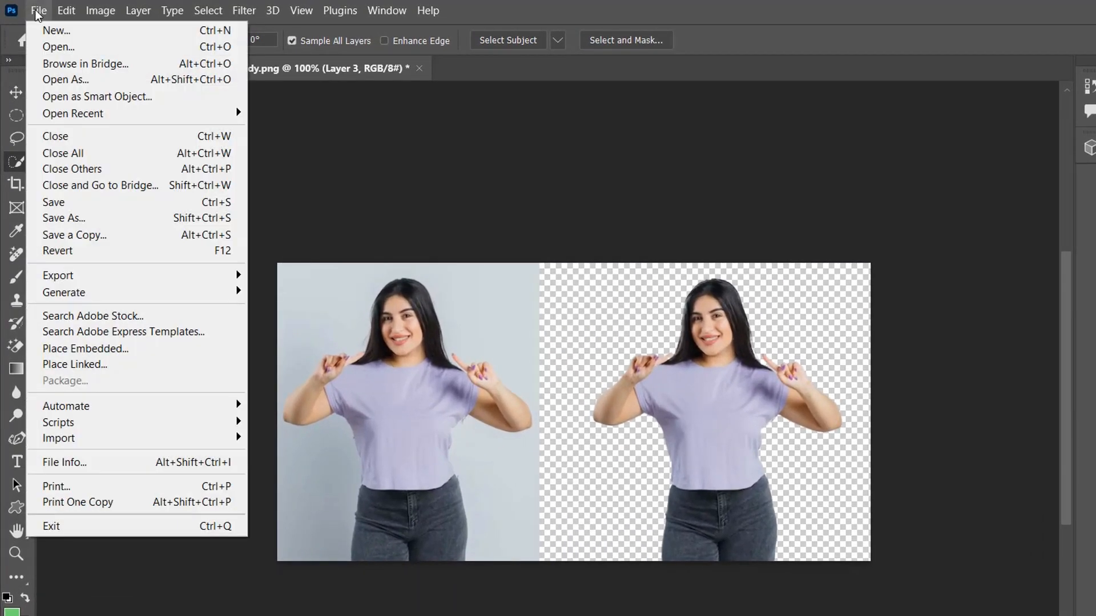
pyautogui.click(109, 348)
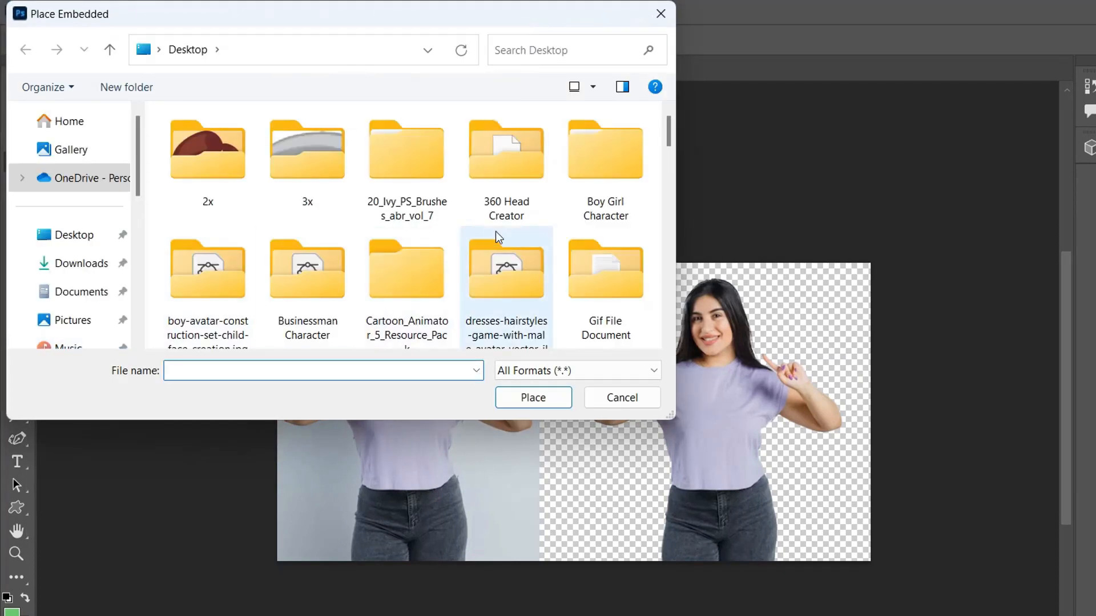
pyautogui.scroll(-5, 497, 232)
pyautogui.scroll(-5, 498, 231)
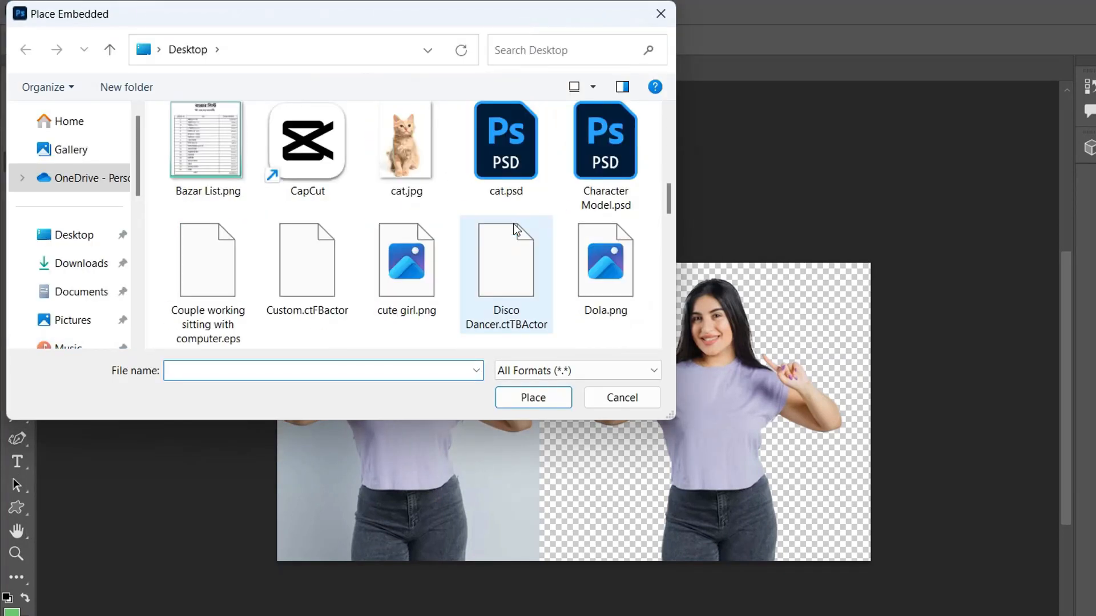
pyautogui.scroll(-5, 521, 220)
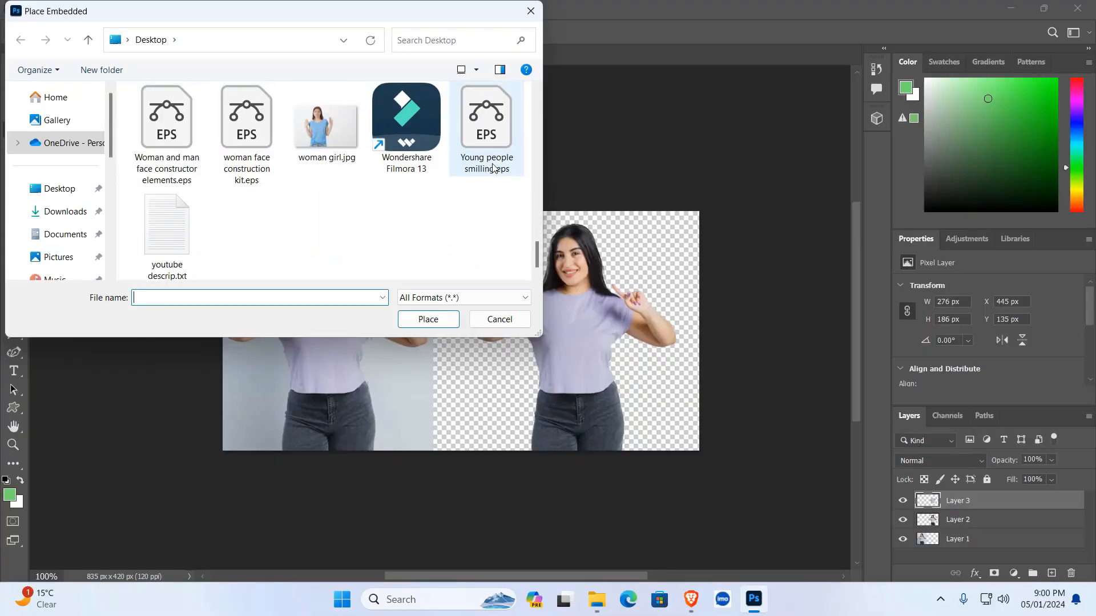
pyautogui.scroll(3, 411, 189)
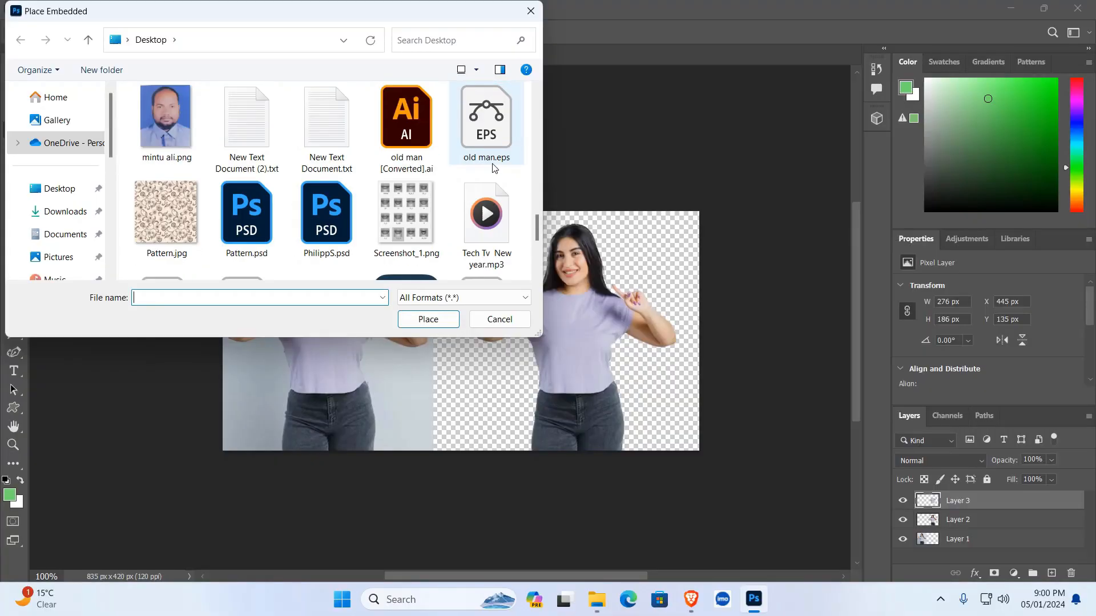
pyautogui.click(165, 216)
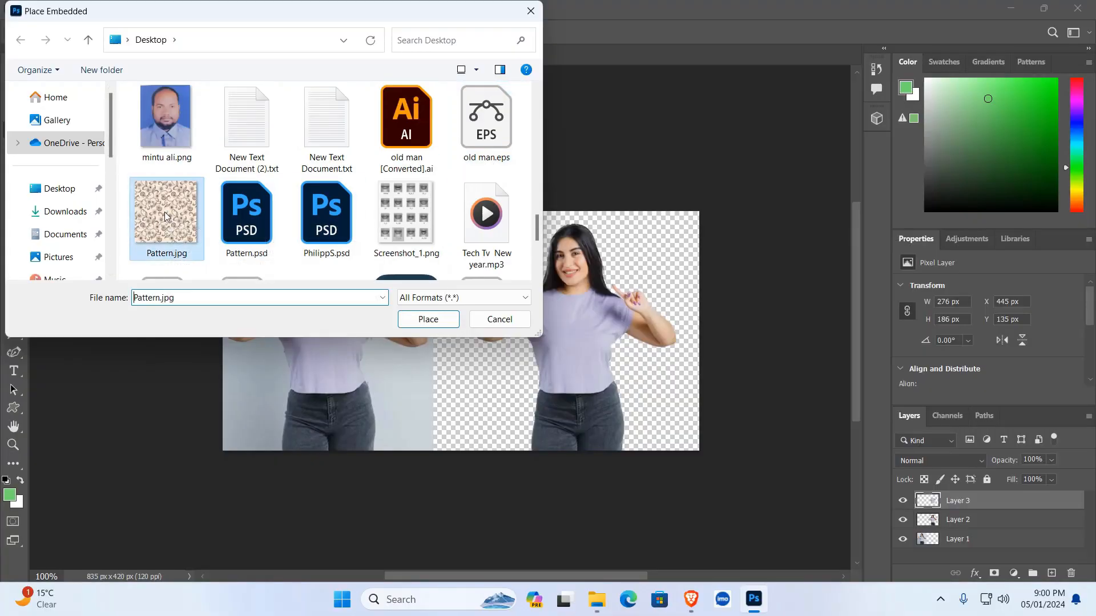
pyautogui.click(433, 326)
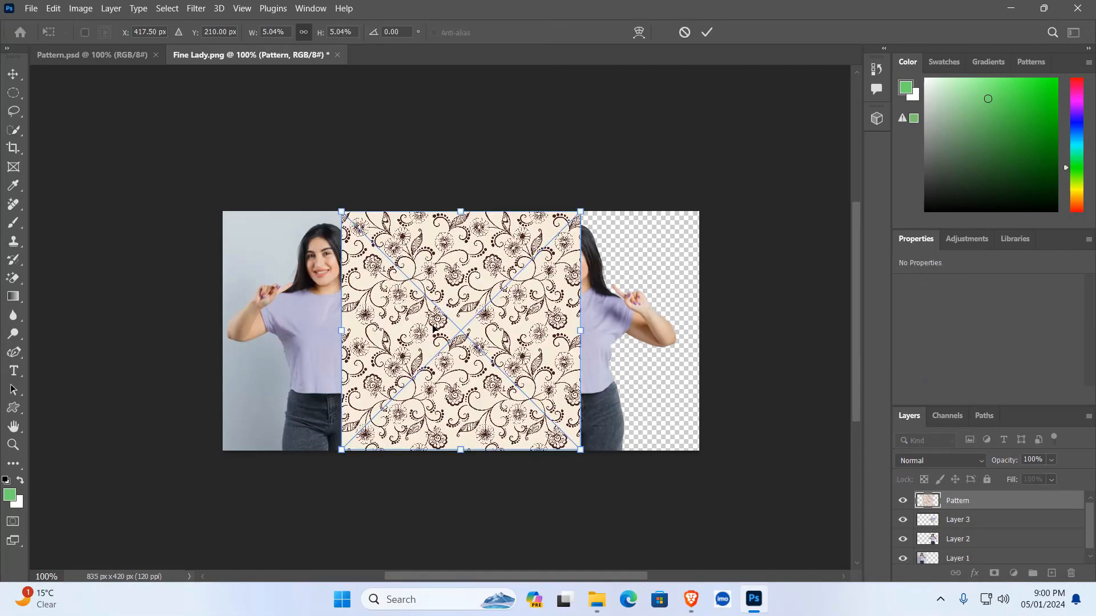
# Scale the placed pattern to about 266 × 266 px and position it over the cut-out's T-shirt at about X 487 px, Y 119 px.
pyautogui.moveTo(429, 325); pyautogui.dragTo(552, 331)
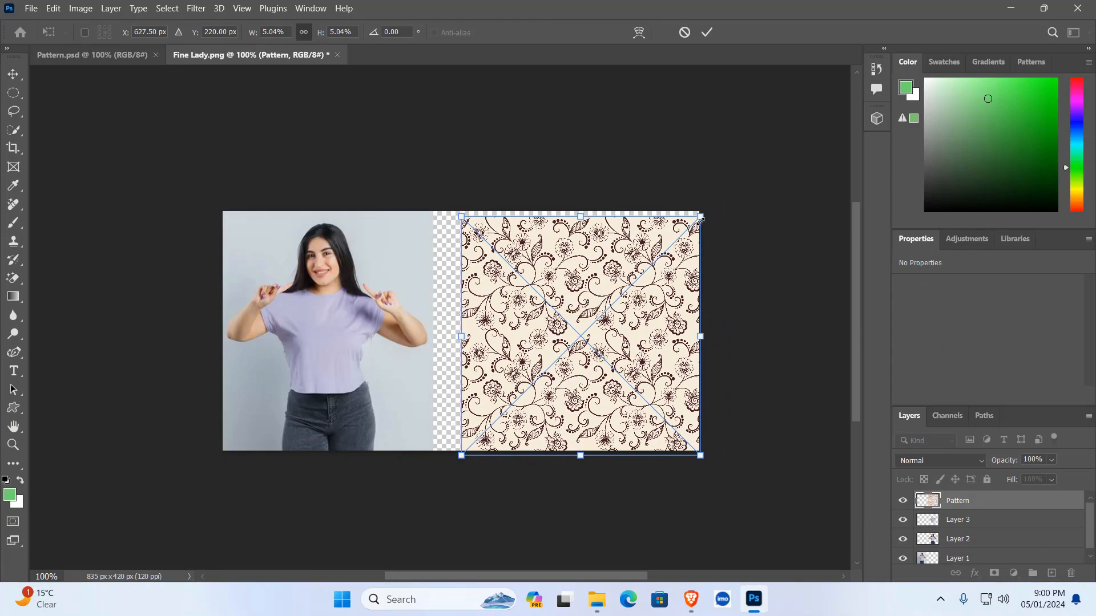
pyautogui.moveTo(701, 215); pyautogui.dragTo(625, 310)
pyautogui.moveTo(564, 358); pyautogui.dragTo(599, 339)
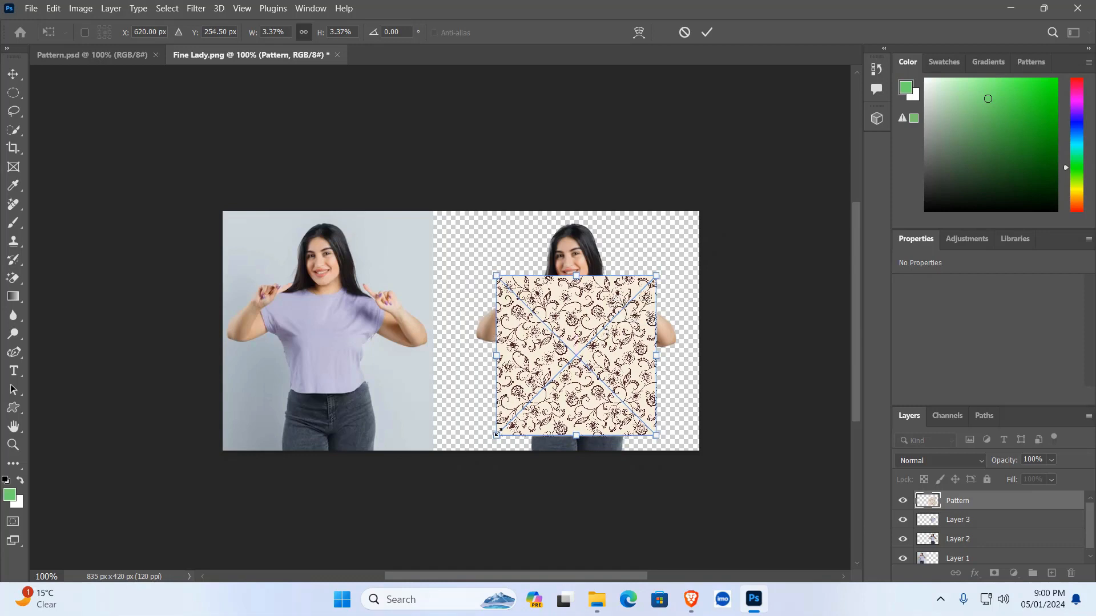
pyautogui.moveTo(498, 433); pyautogui.dragTo(505, 427)
pyautogui.moveTo(572, 356); pyautogui.dragTo(573, 358)
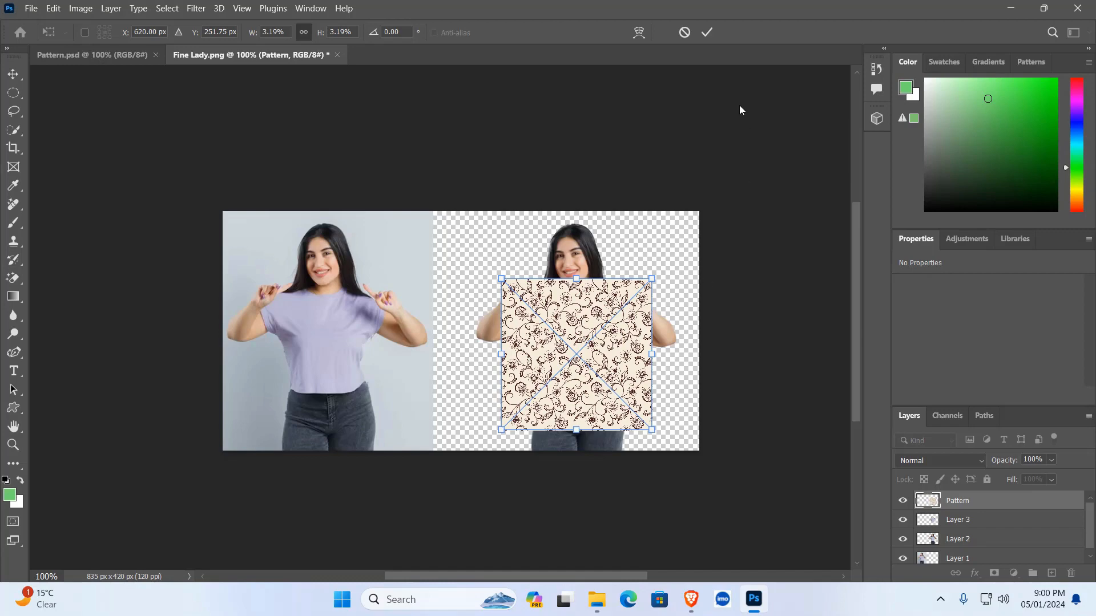
pyautogui.click(707, 33)
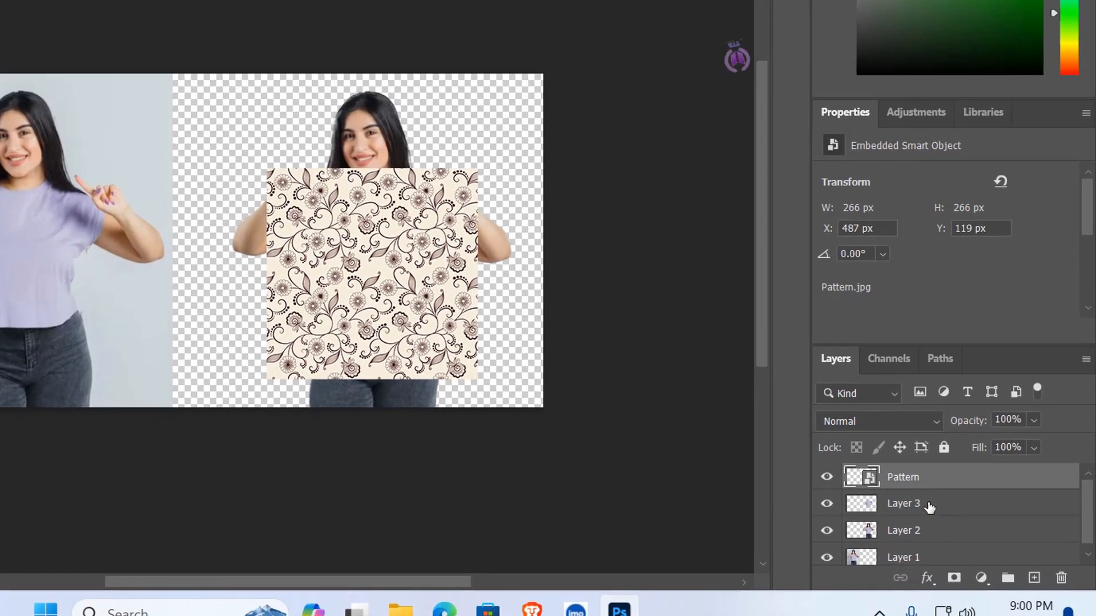
# Load the T-shirt outline of Layer 3 as a selection and use it to add a layer mask to the Pattern layer.
pyautogui.click(931, 508)
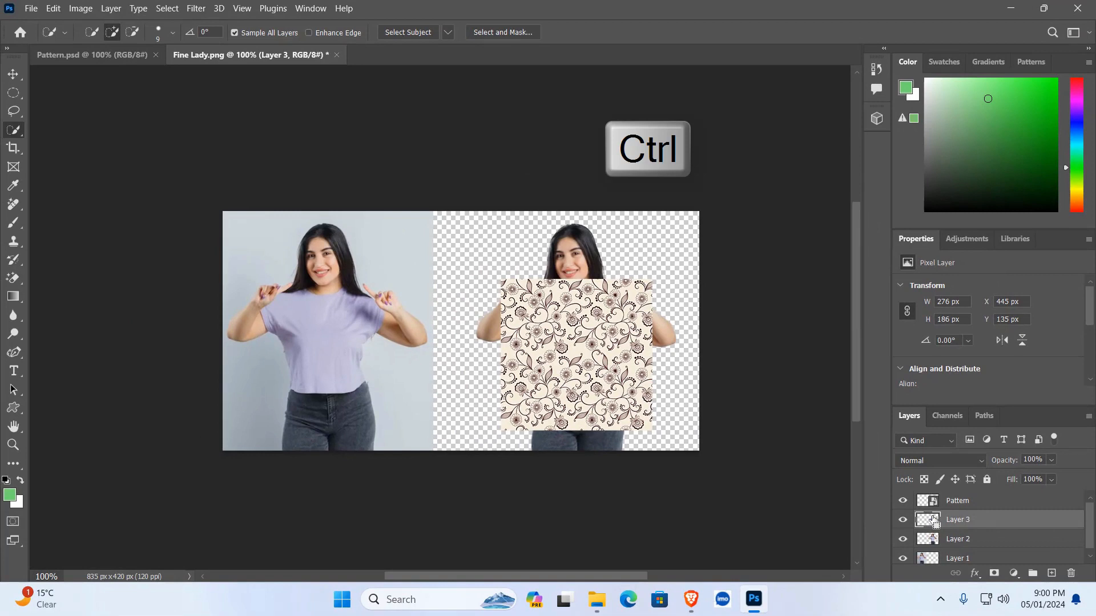
pyautogui.keyDown('ctrl'); pyautogui.click(934, 520); pyautogui.keyUp('ctrl')
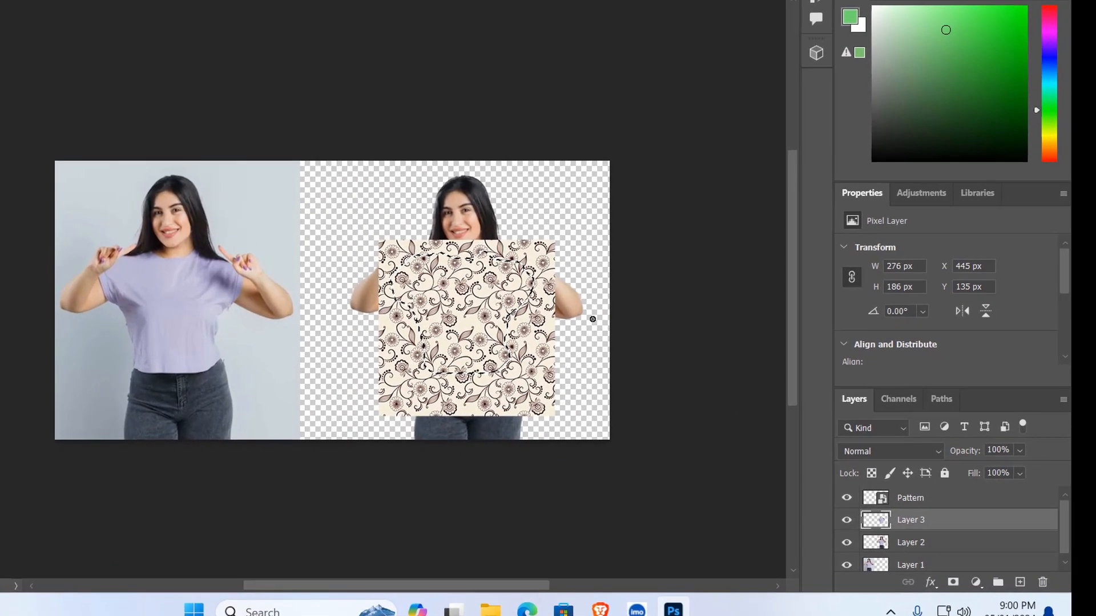
pyautogui.click(881, 501)
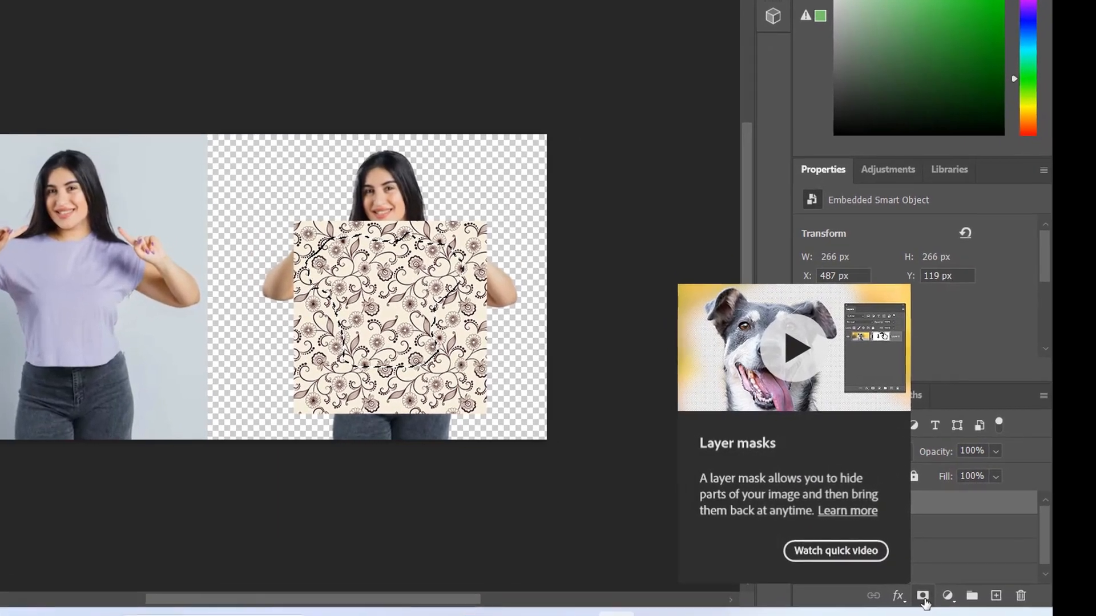
pyautogui.click(923, 597)
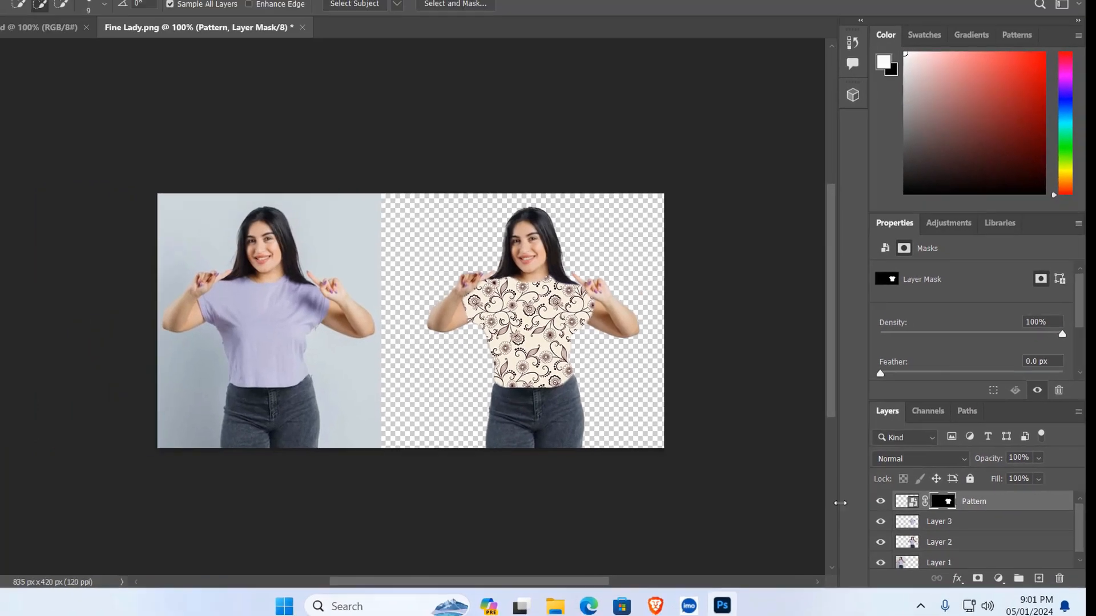
# Set the blend mode of the masked Pattern layer to Color Burn.
pyautogui.hotkey('ctrl', '+')
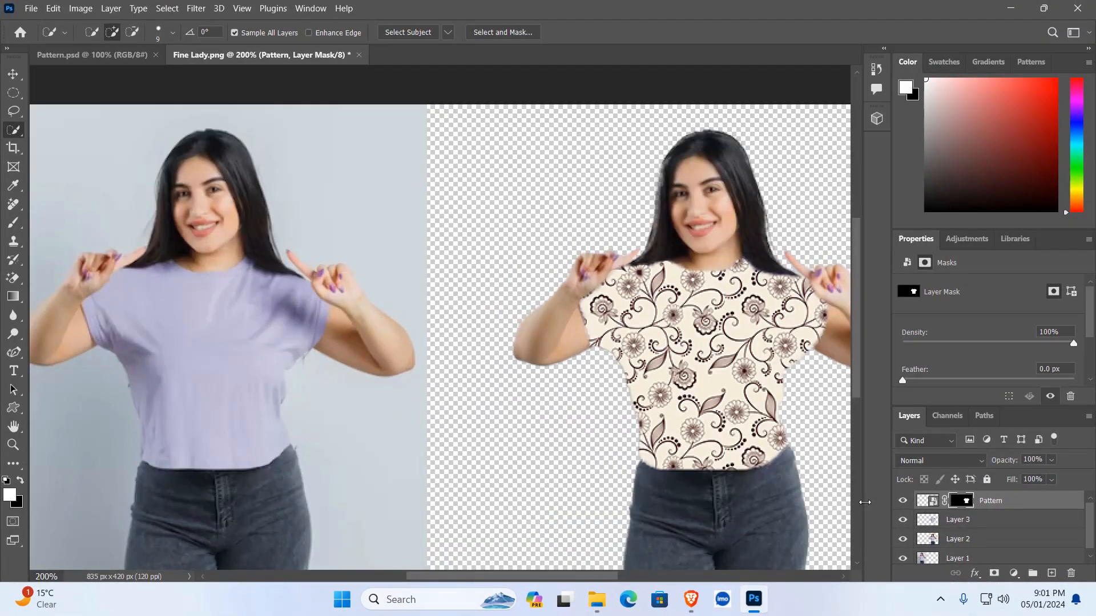
pyautogui.moveTo(675, 388); pyautogui.dragTo(363, 368)
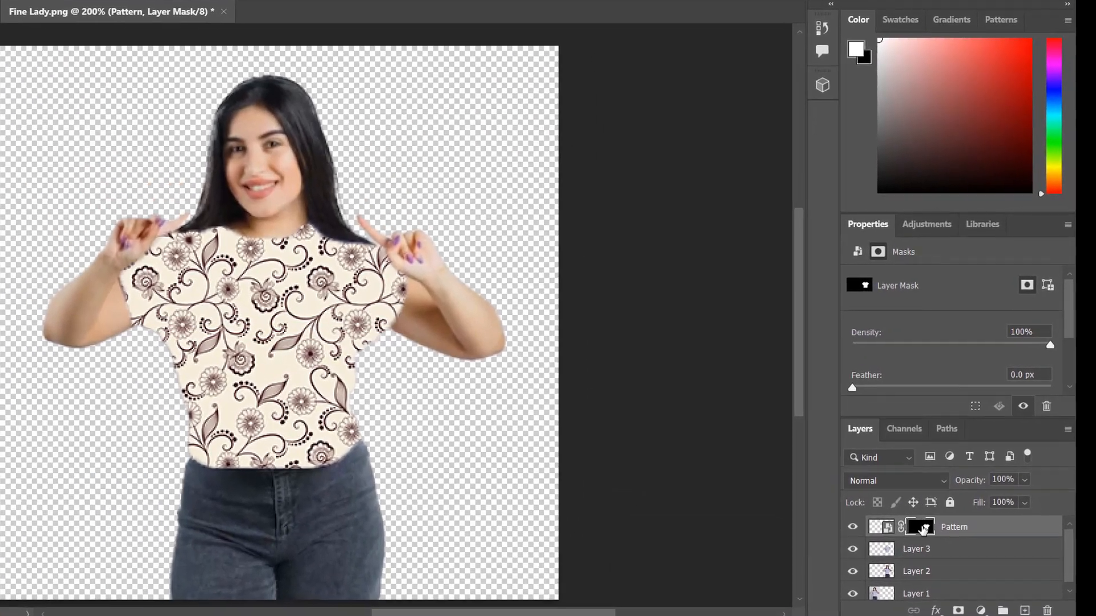
pyautogui.click(929, 481)
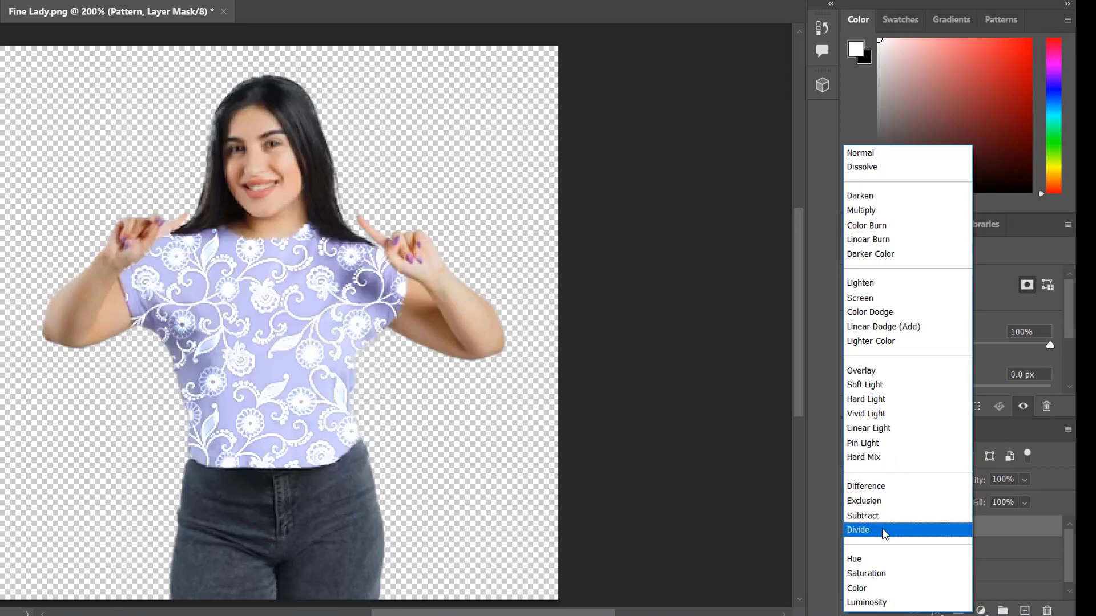
pyautogui.click(878, 226)
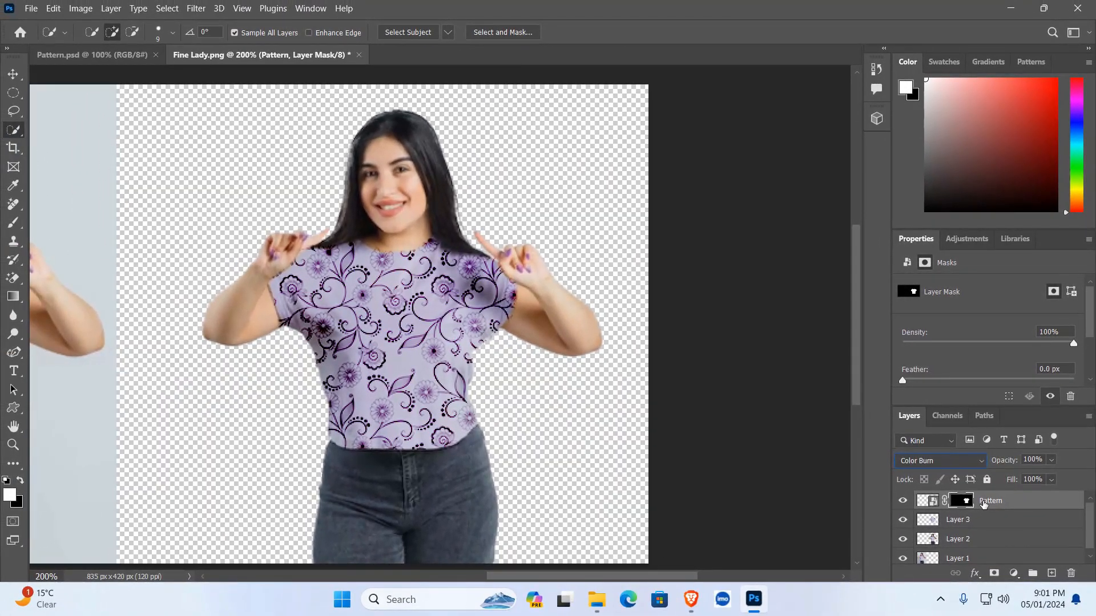
# Open the Pattern layer's blending options and enable the Bevel & Emboss effect.
pyautogui.rightClick(983, 504)
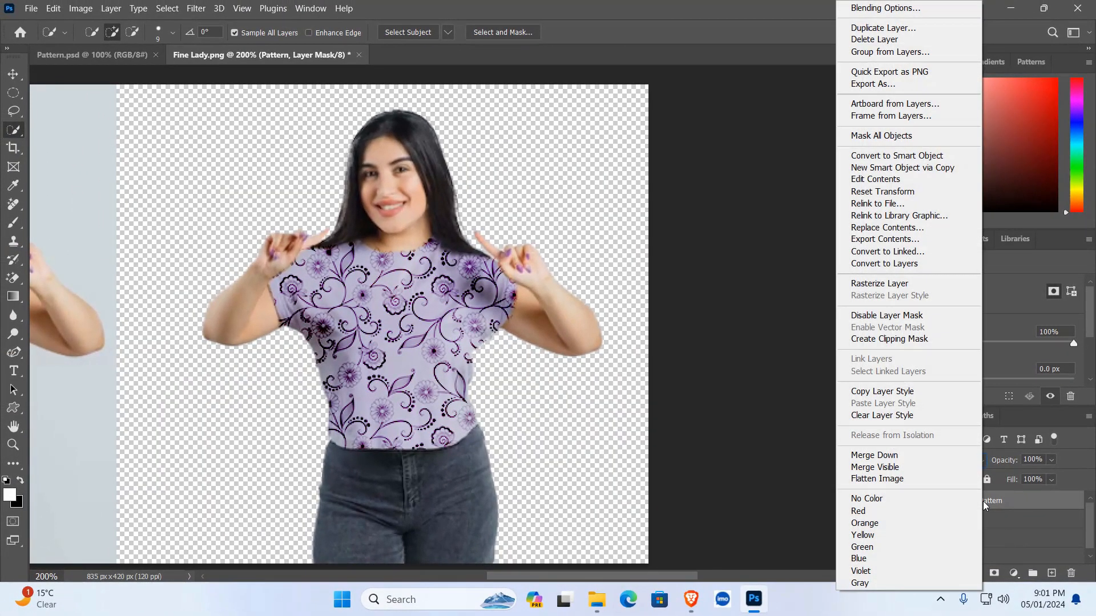
pyautogui.click(885, 8)
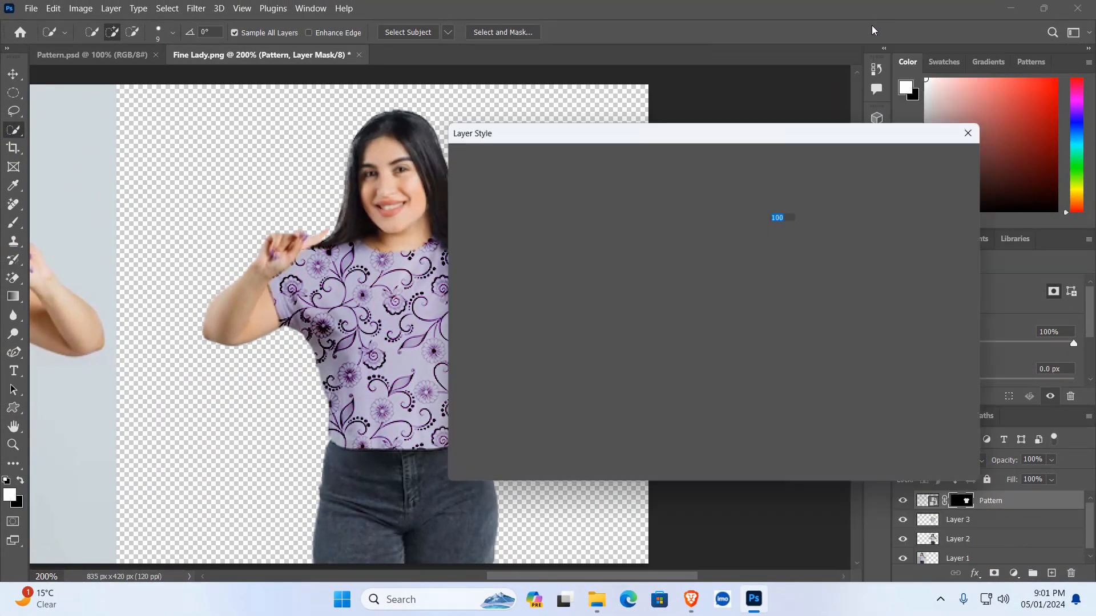
pyautogui.moveTo(736, 130); pyautogui.dragTo(909, 125)
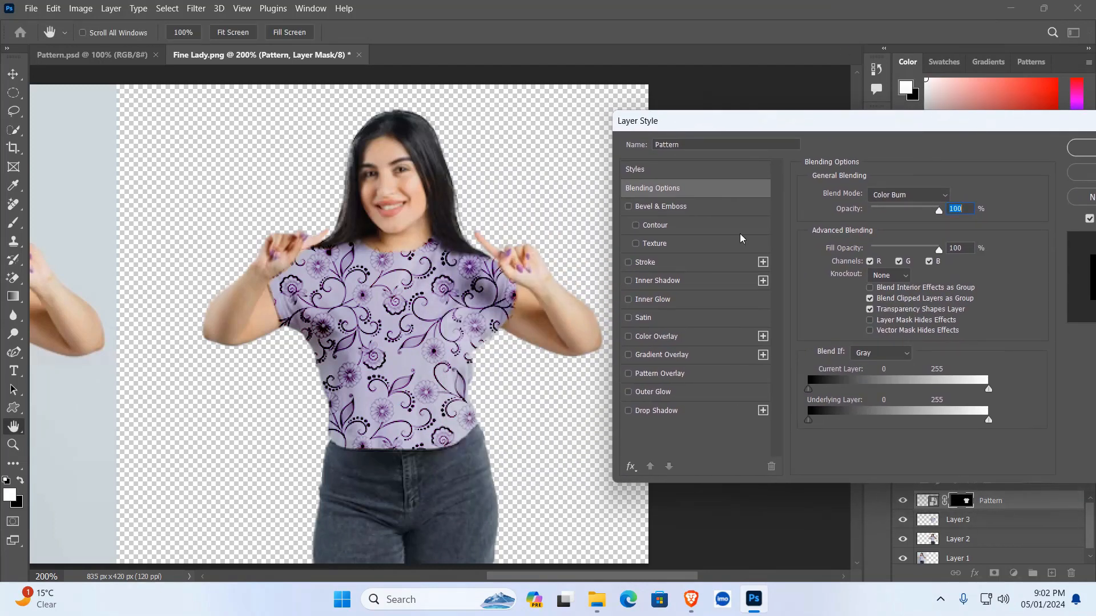
pyautogui.click(629, 207)
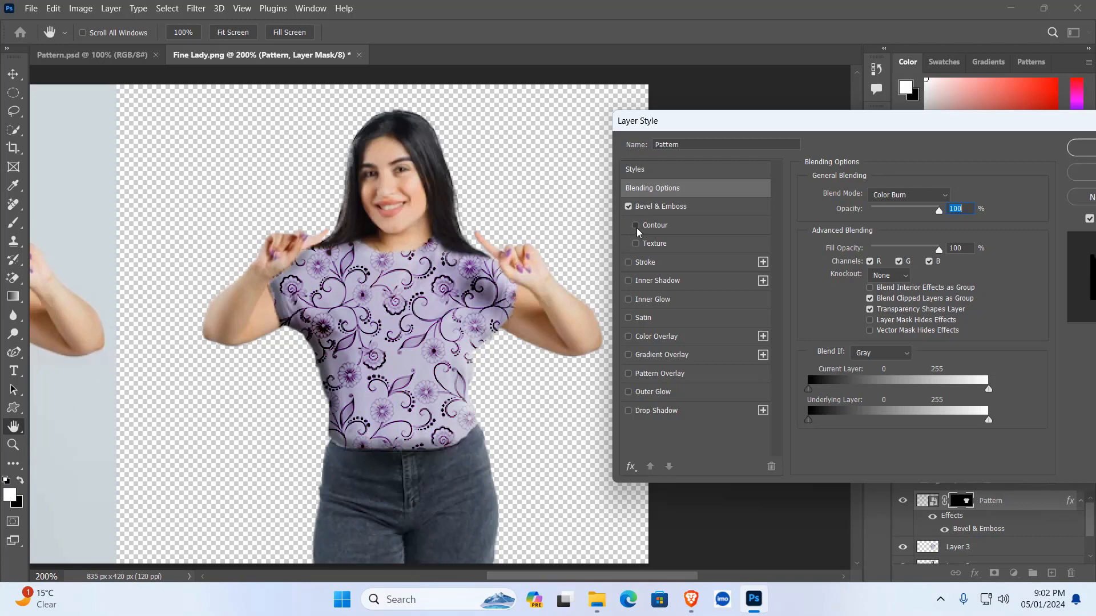
# Try the Texture and Stroke effects on the Pattern layer, switching each one off again.
pyautogui.click(636, 244)
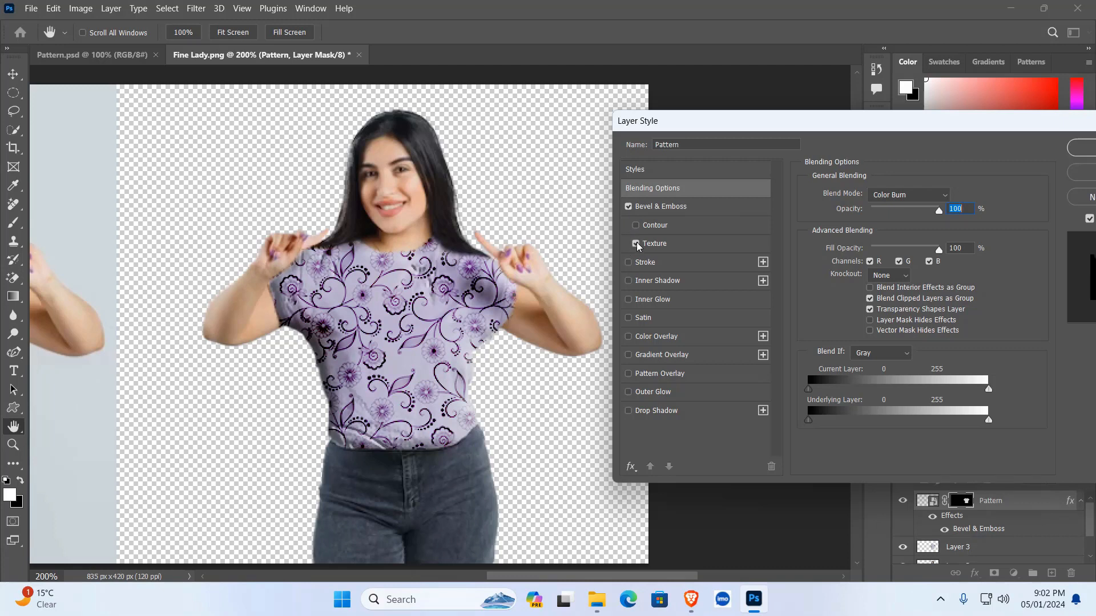
pyautogui.click(636, 244)
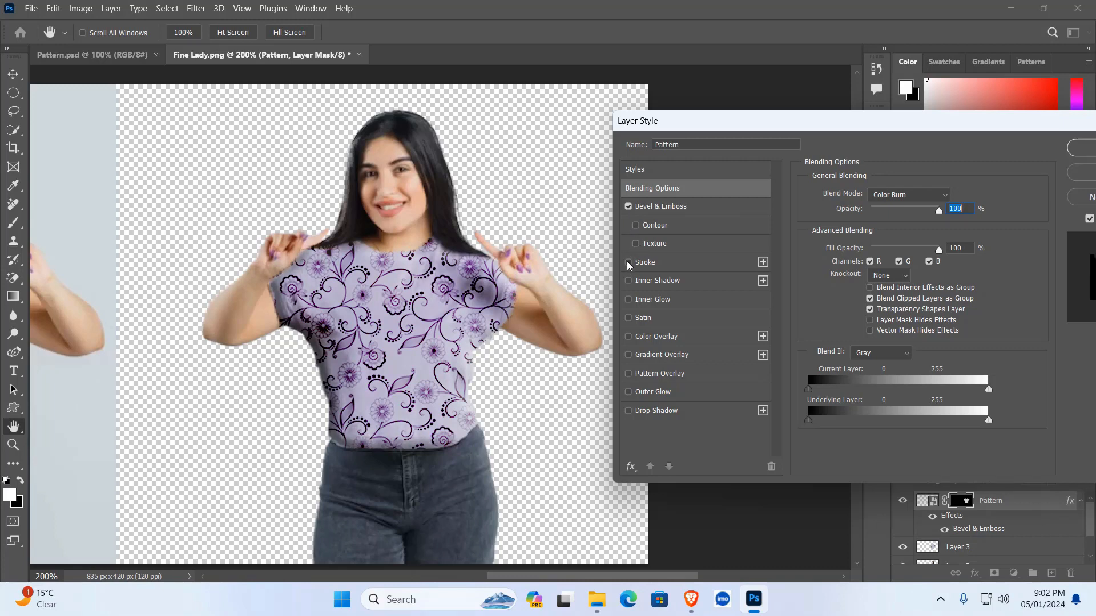
pyautogui.click(628, 263)
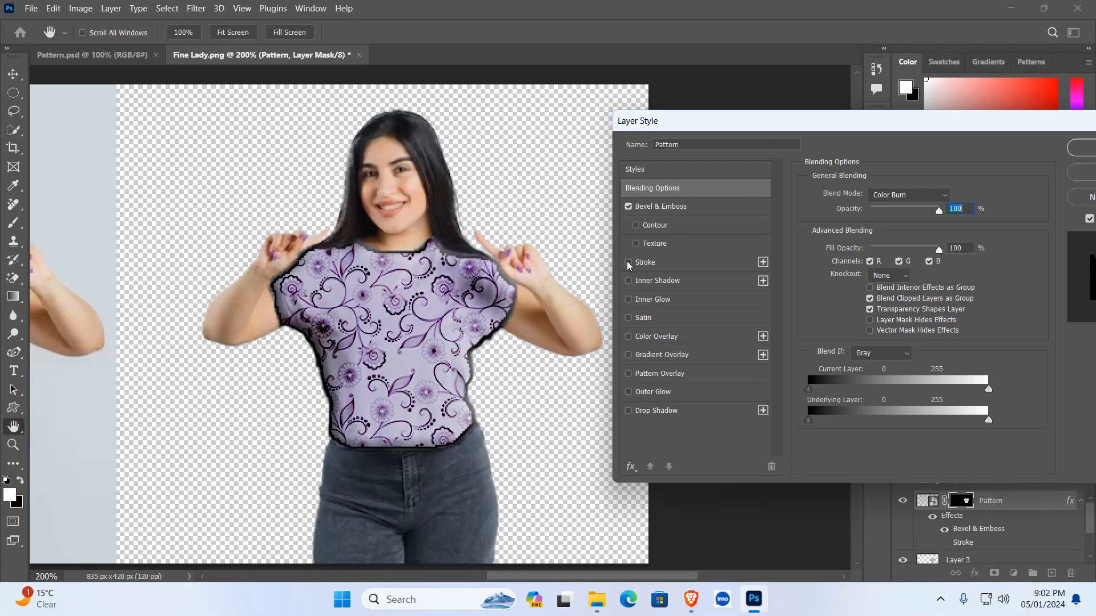
pyautogui.click(629, 264)
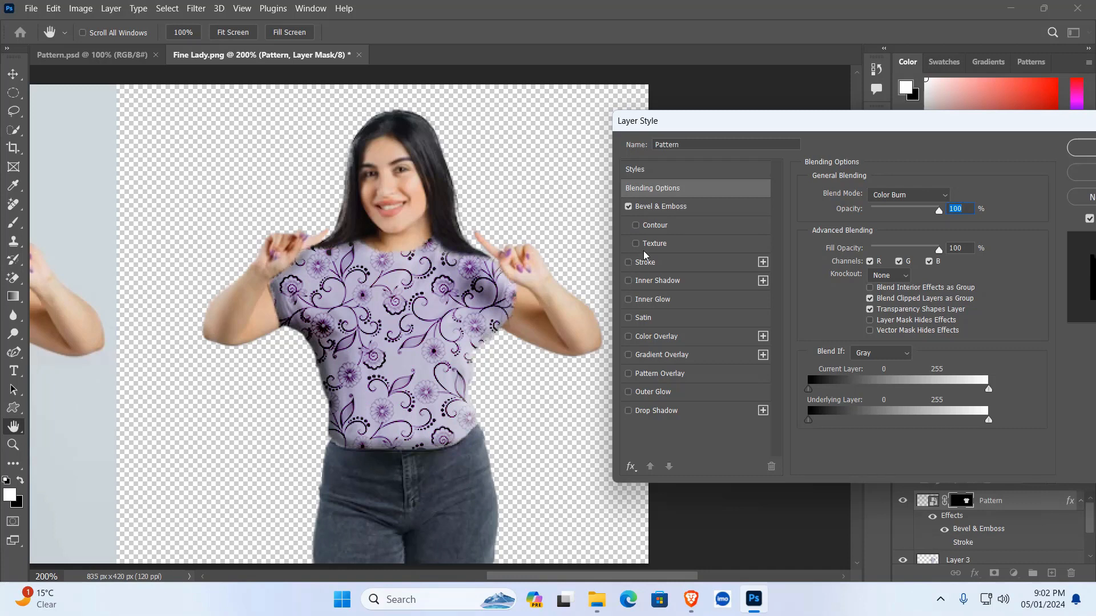
# Enable the Drop Shadow effect for the Pattern layer and apply the layer style.
pyautogui.click(629, 393)
pyautogui.click(629, 393)
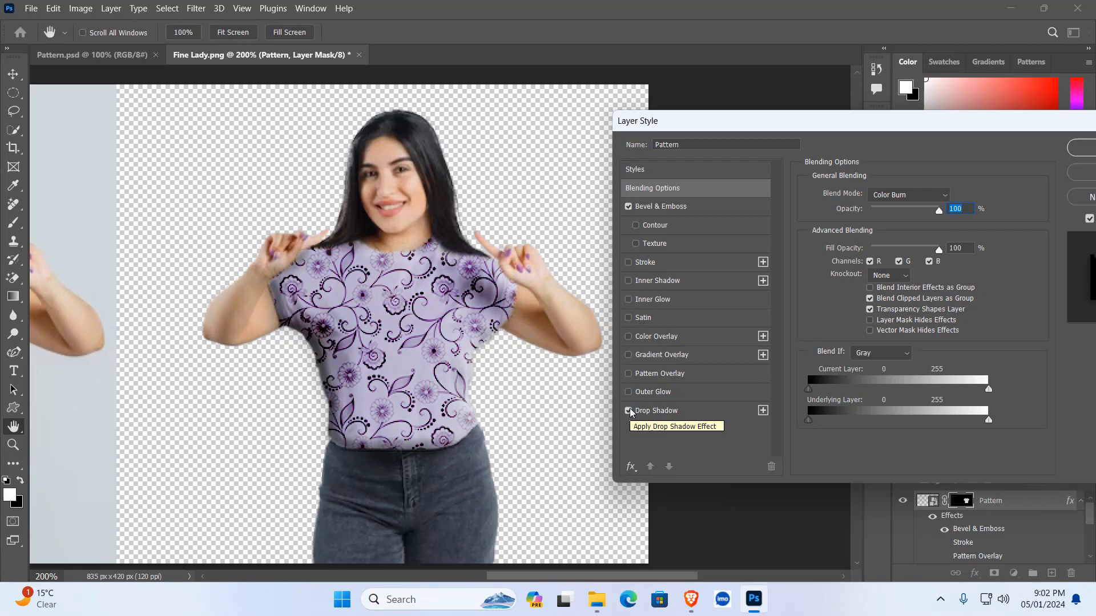
pyautogui.moveTo(1038, 126); pyautogui.dragTo(920, 140)
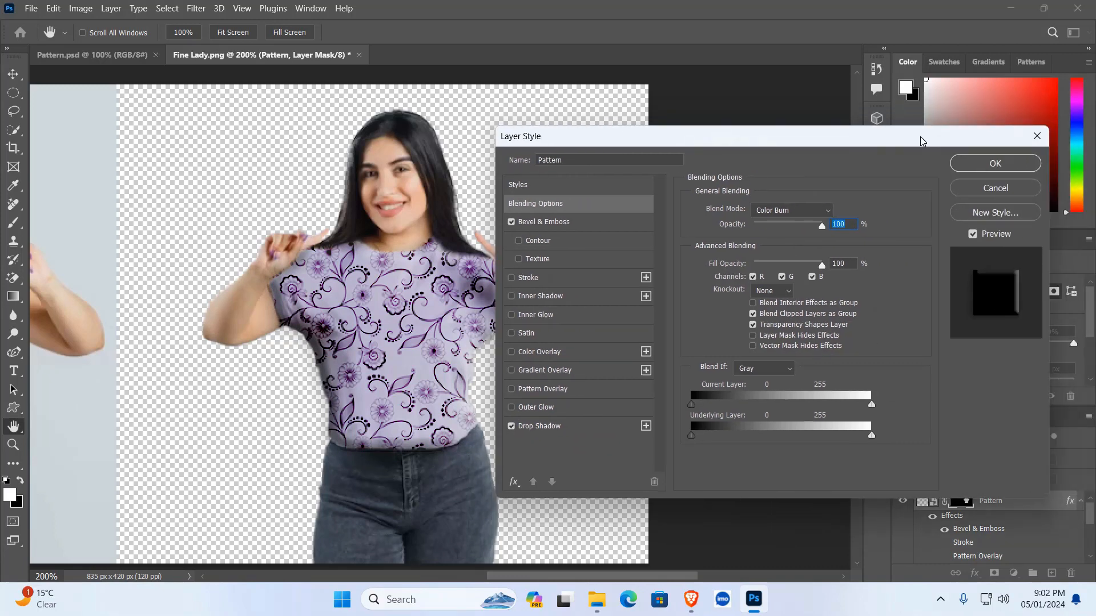
pyautogui.click(997, 162)
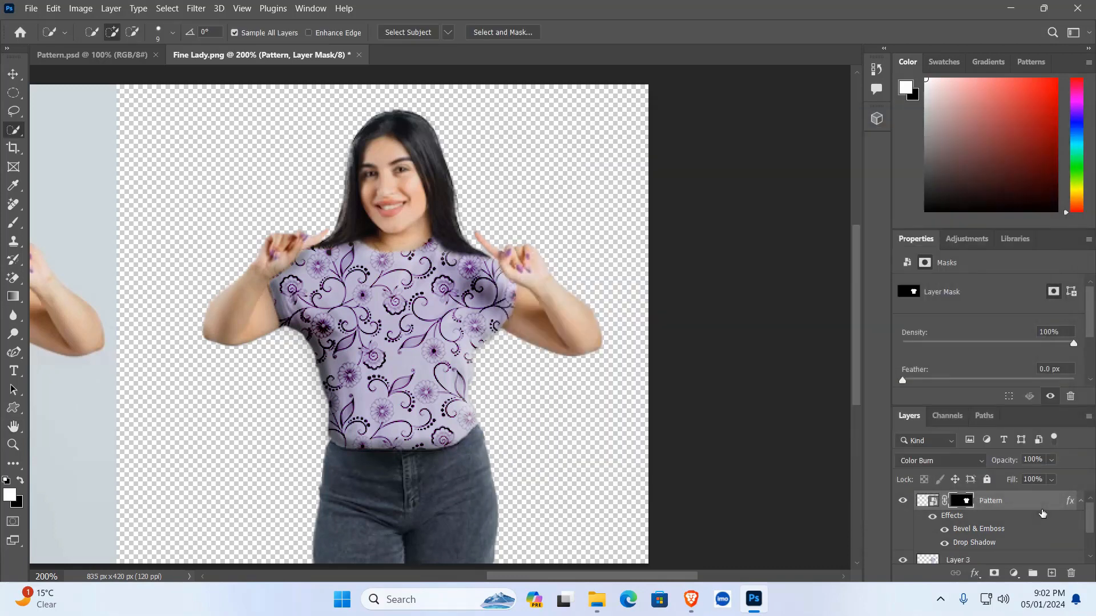
# Group the Pattern layer together with Layer 3 and Layer 2, leaving Layer 1 outside the group.
pyautogui.scroll(-2, 1035, 521)
pyautogui.scroll(2, 1027, 517)
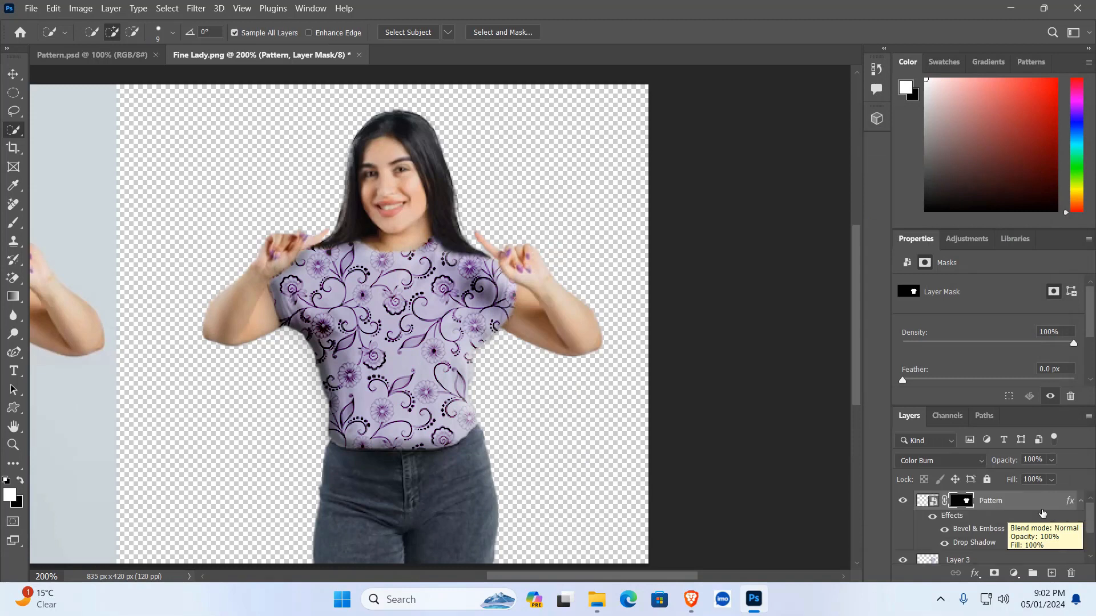
pyautogui.click(1003, 504)
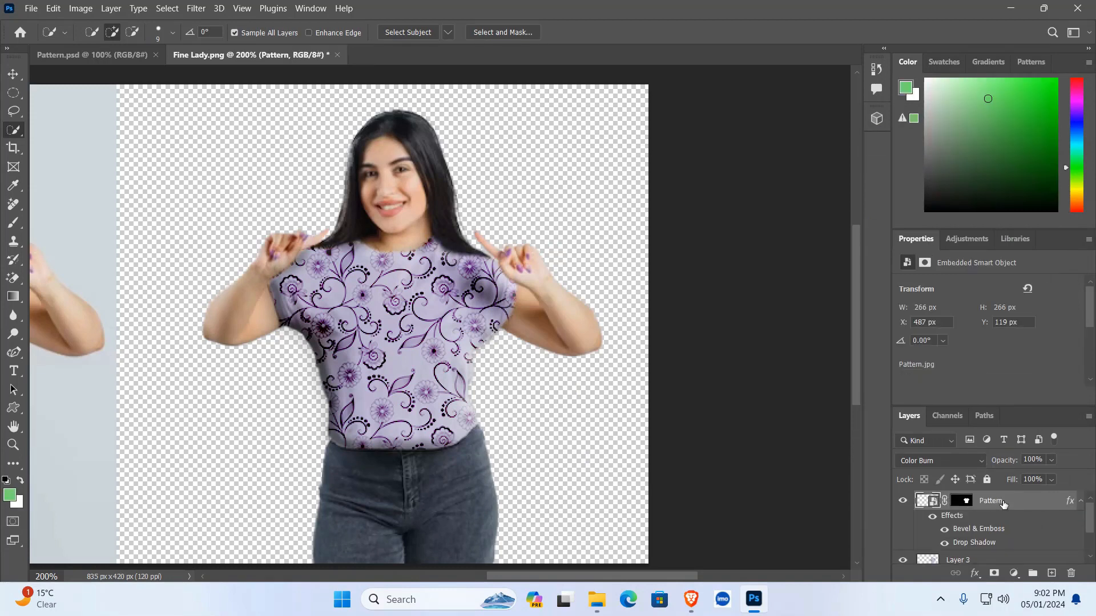
pyautogui.moveTo(1092, 524); pyautogui.dragTo(1093, 569)
pyautogui.press('shift')
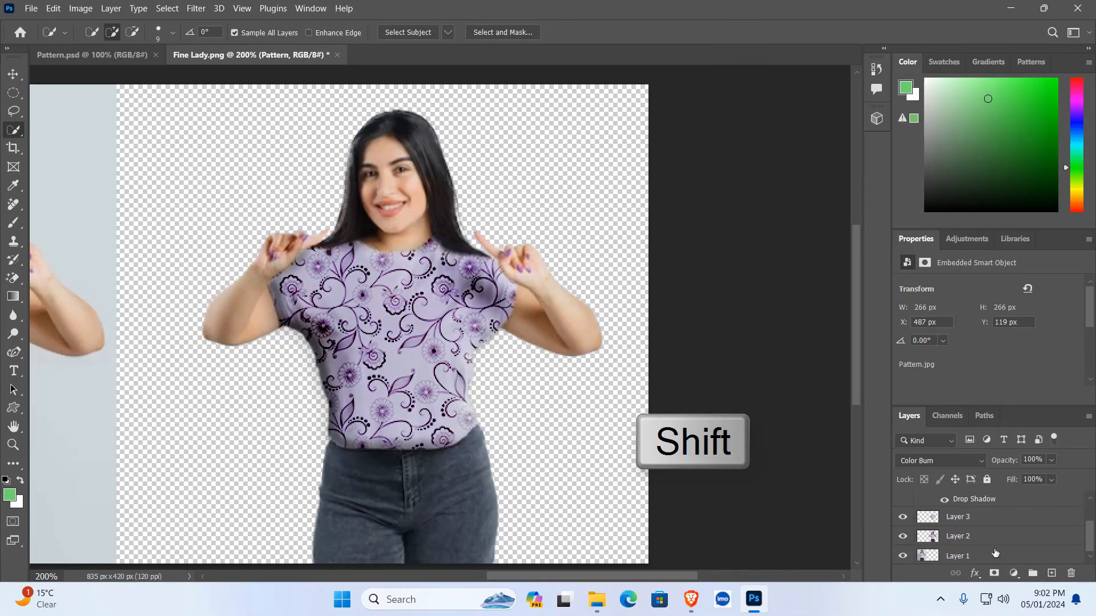
pyautogui.keyDown('shift'); pyautogui.click(982, 538); pyautogui.keyUp('shift')
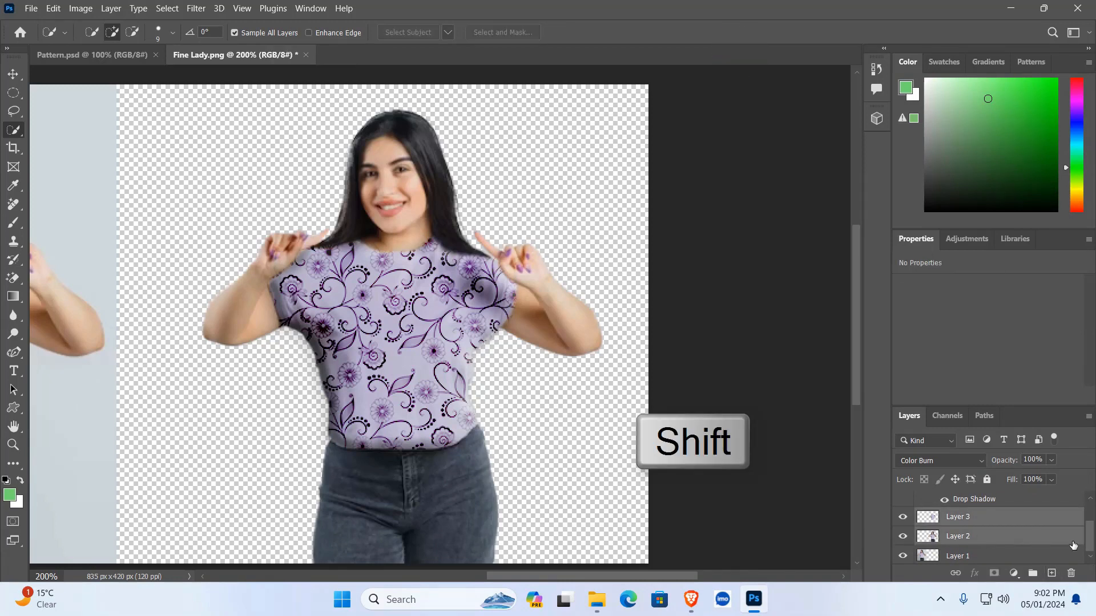
pyautogui.scroll(1, 1016, 543)
pyautogui.scroll(-1, 1016, 544)
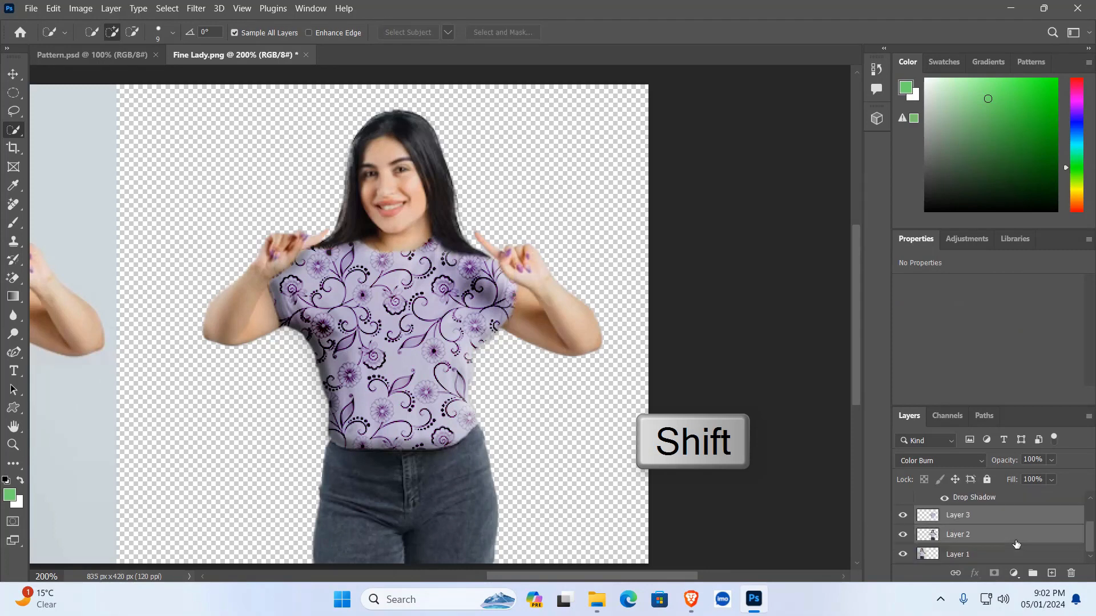
pyautogui.scroll(1, 1016, 544)
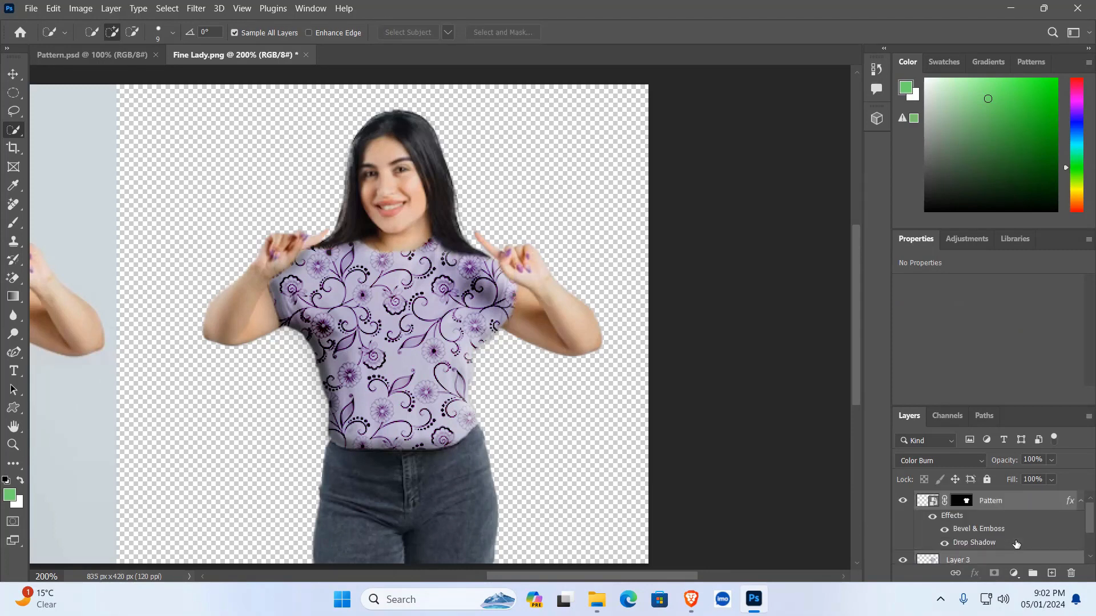
pyautogui.hotkey('ctrl', 'g')
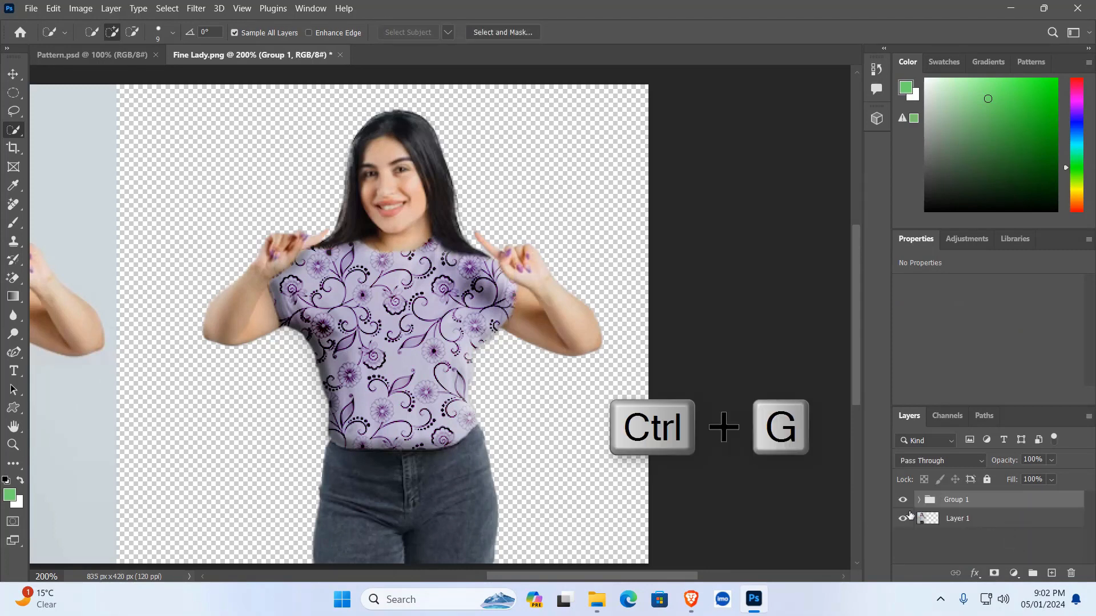
# Convert Group 1 to a smart object and rasterize it into a single pixel layer.
pyautogui.click(902, 500)
pyautogui.click(902, 500)
pyautogui.rightClick(964, 500)
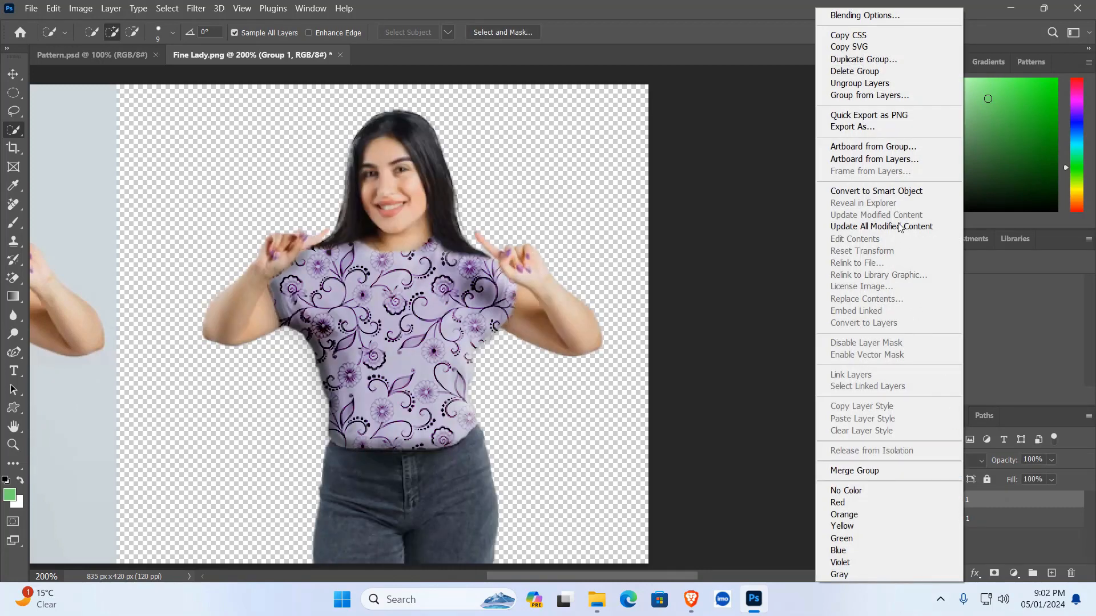
pyautogui.click(898, 198)
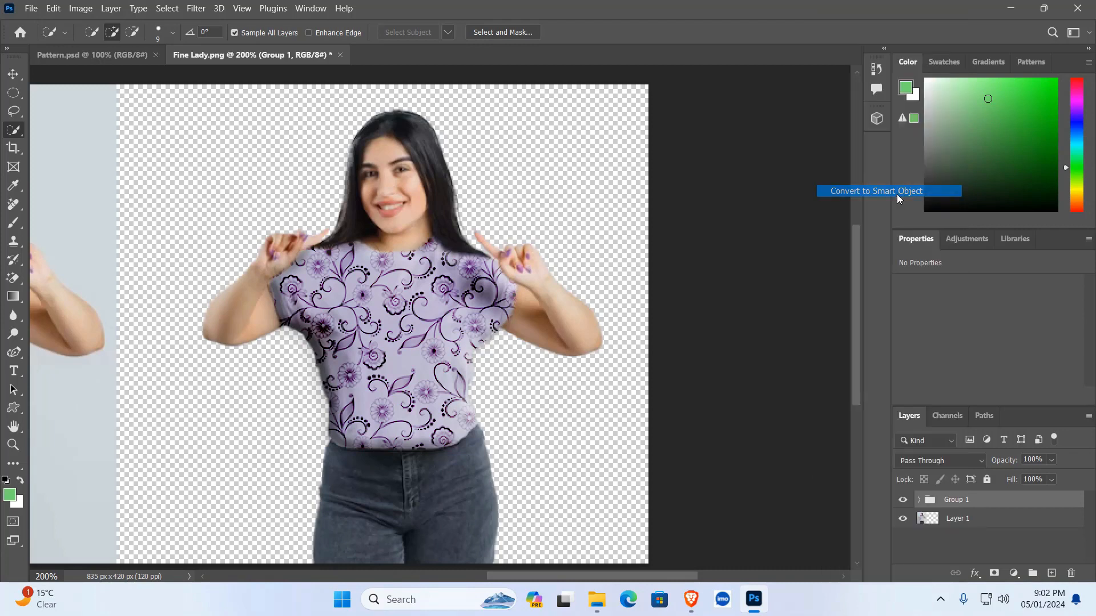
pyautogui.rightClick(950, 502)
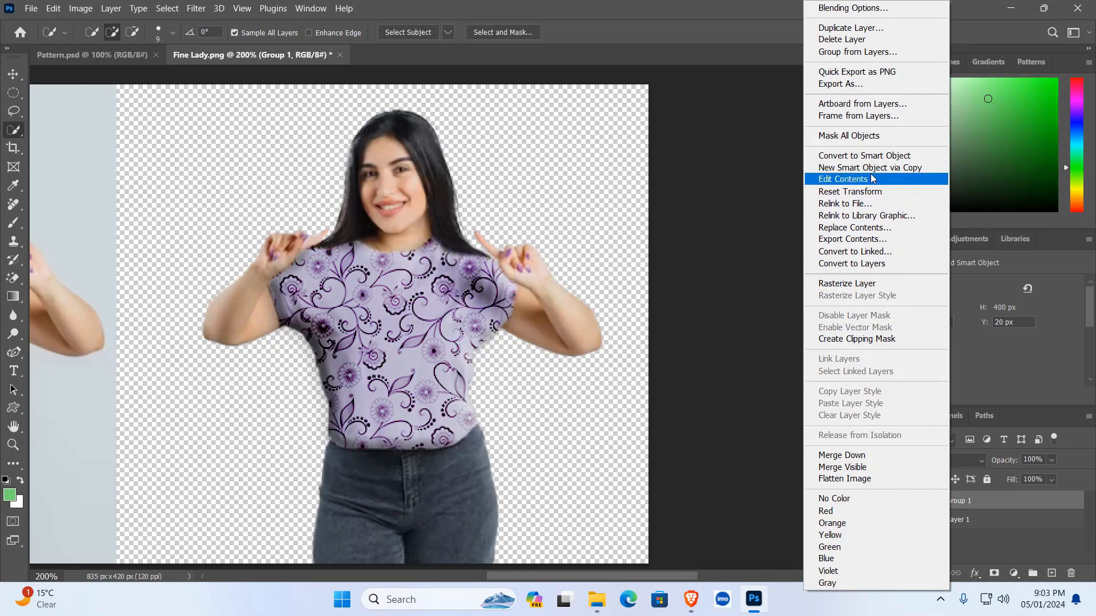
pyautogui.click(849, 284)
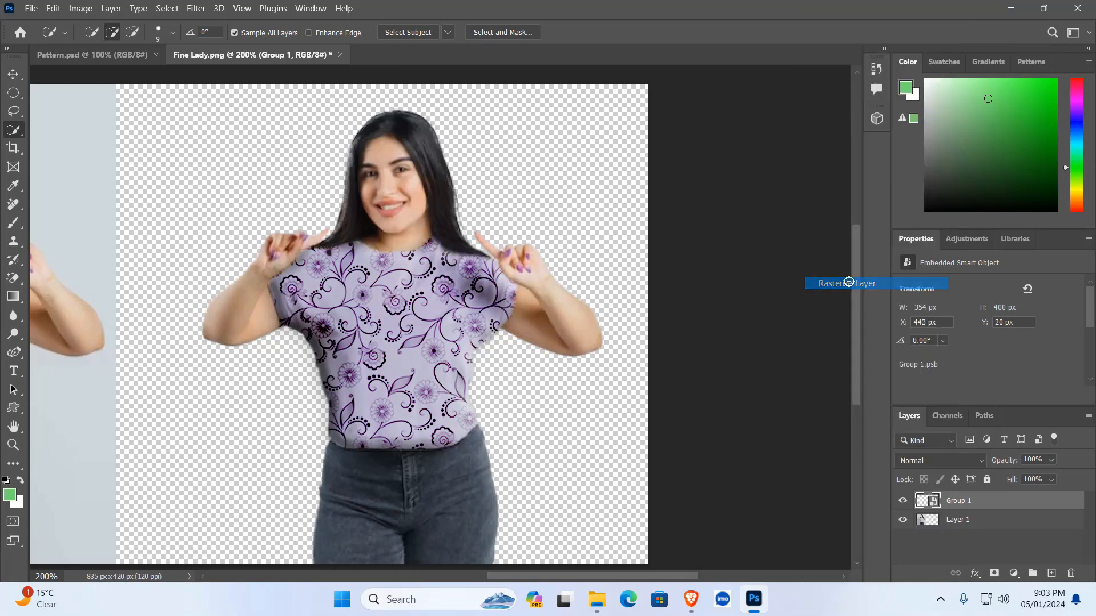
# Move the rasterized cut-out of the woman within the transparent area so her jeans meet the canvas's lower edge, and deselect the layer.
pyautogui.click(13, 74)
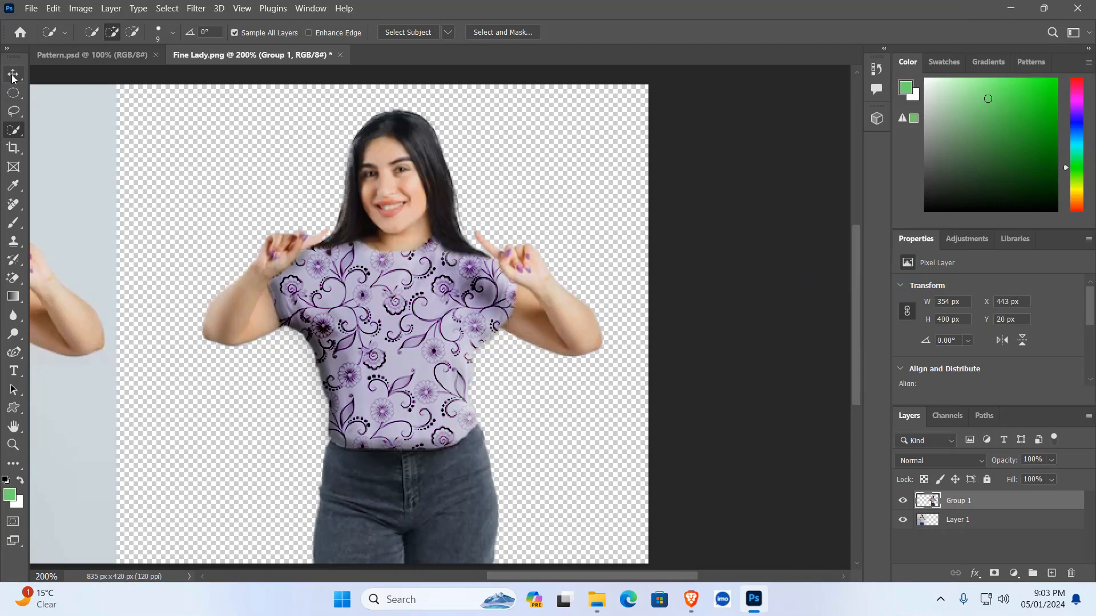
pyautogui.moveTo(274, 274); pyautogui.dragTo(343, 255)
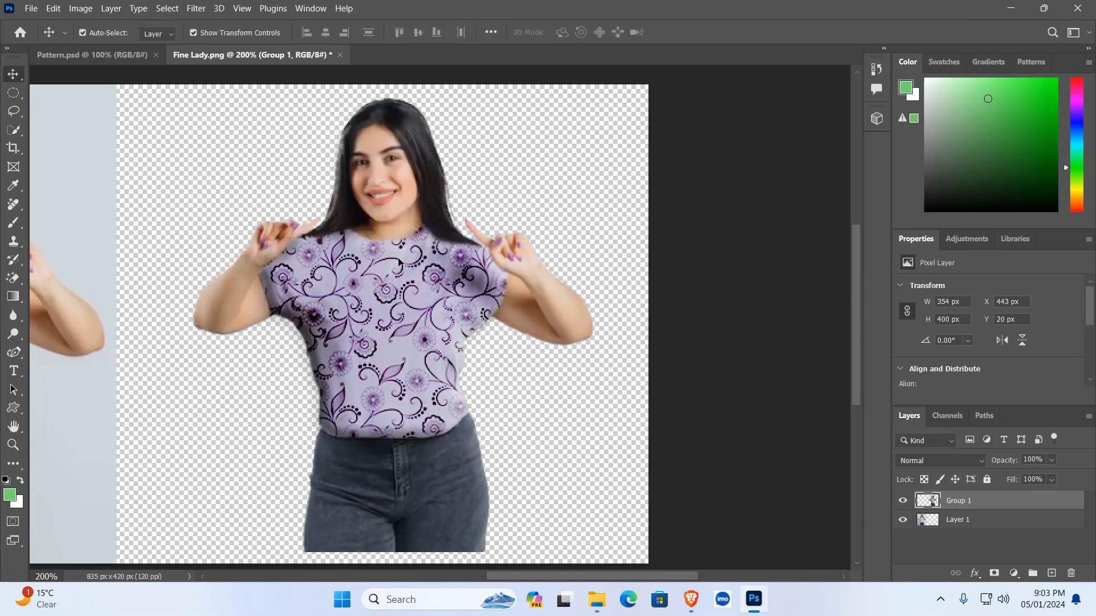
pyautogui.hotkey('ctrl', '-')
pyautogui.hotkey('ctrl', '-')
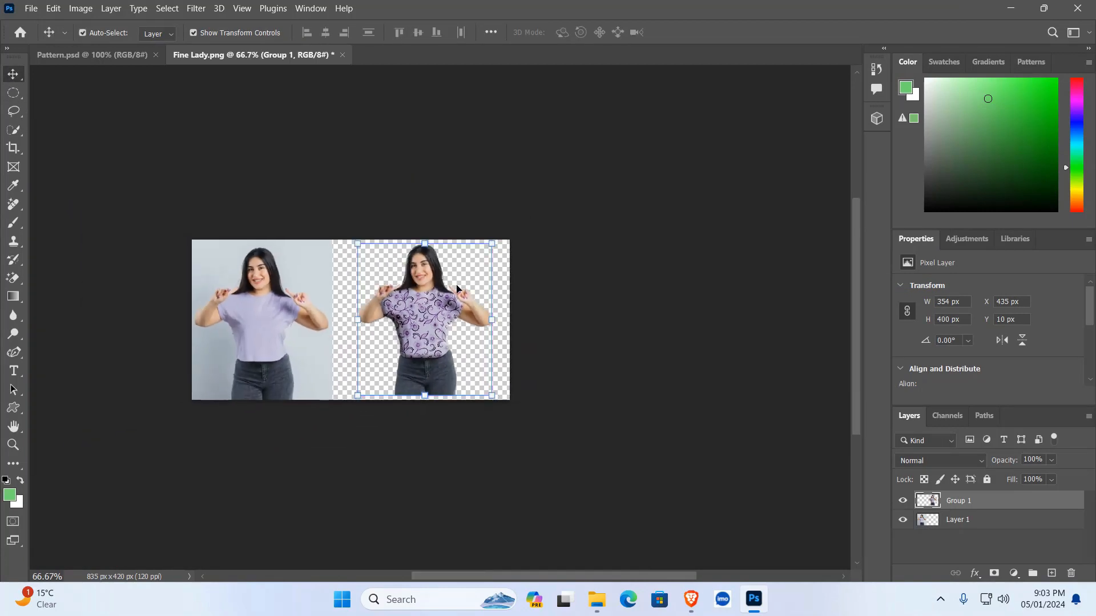
pyautogui.moveTo(416, 323); pyautogui.dragTo(437, 312)
pyautogui.click(530, 320)
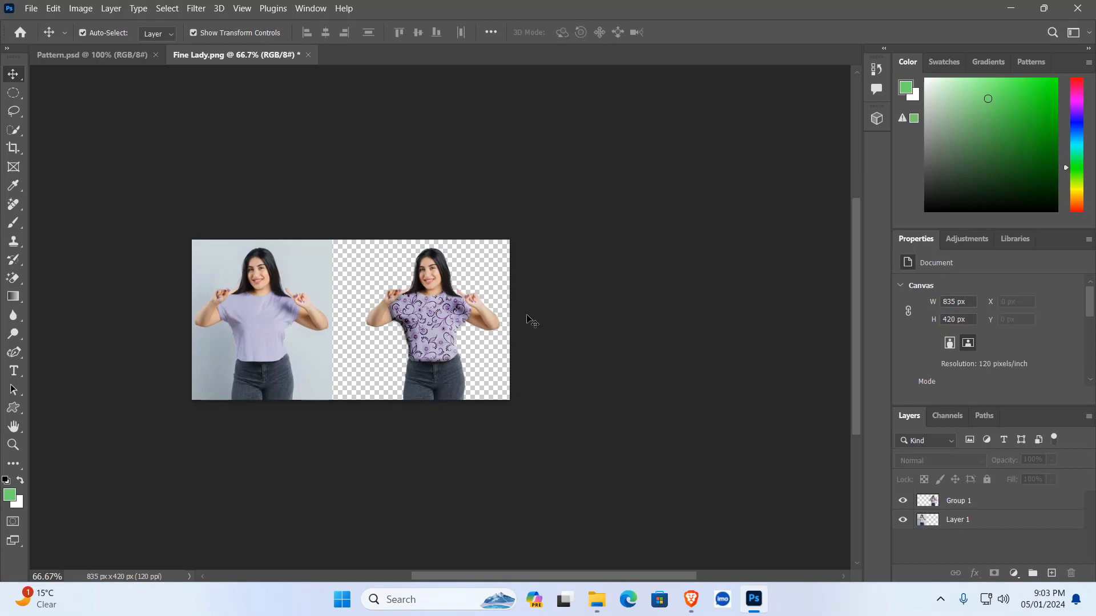
pyautogui.hotkey('ctrl', '+')
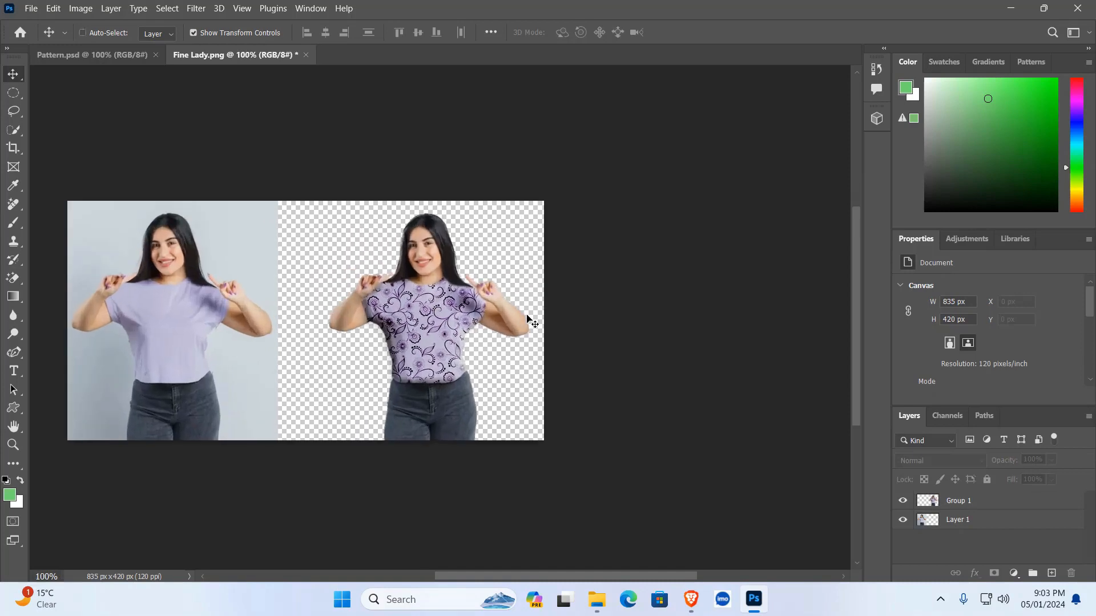